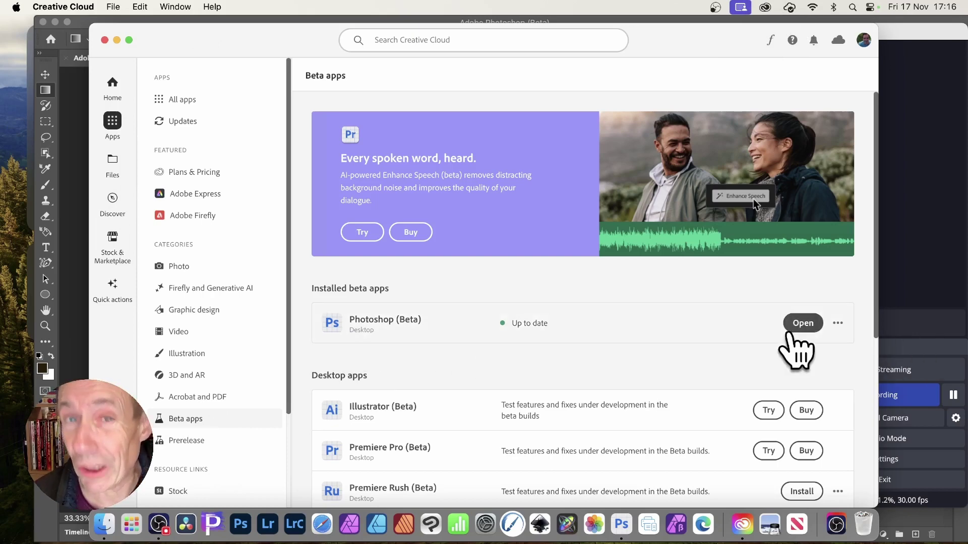
- Switch to Photoshop (Beta) and bring up the Parametric Filters for the portrait image
left_click(790, 329)
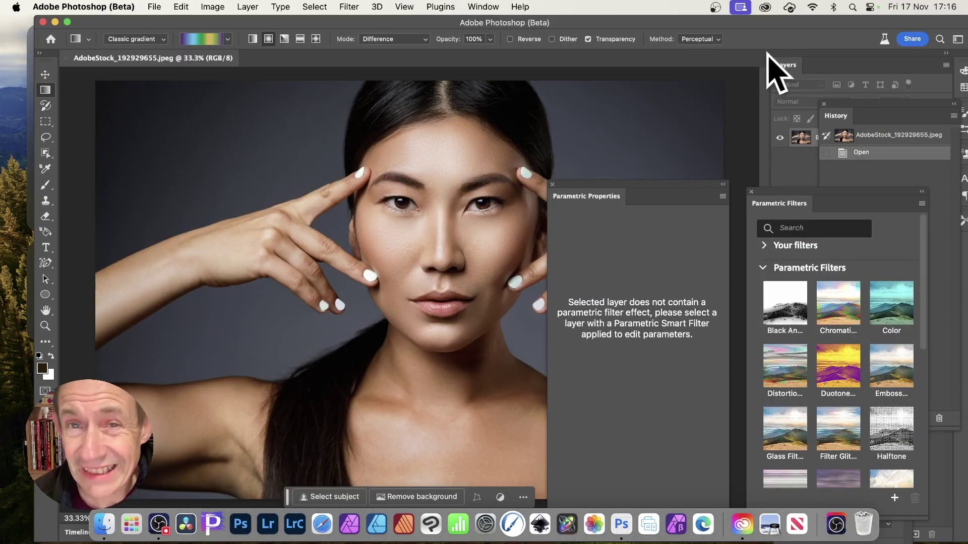
left_click(348, 7)
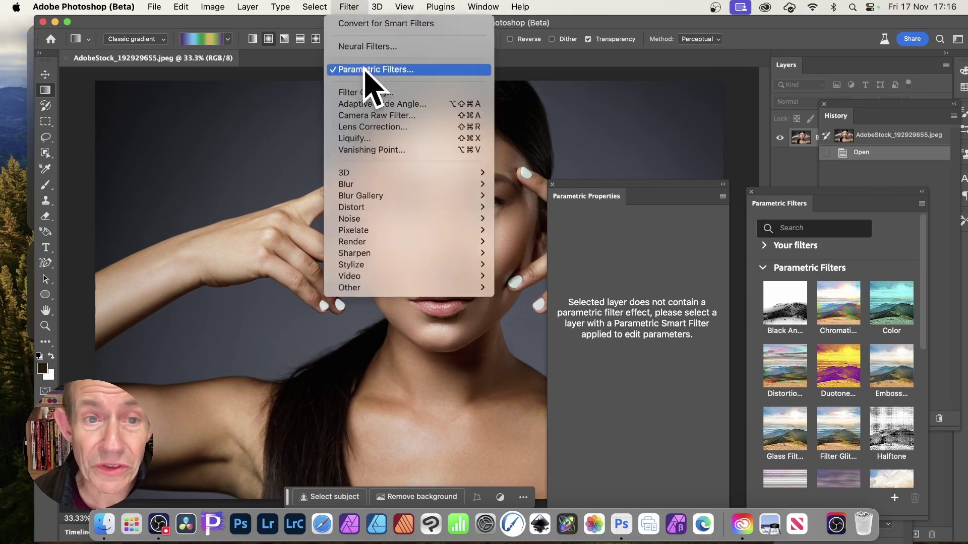
mouse_move(492, 3)
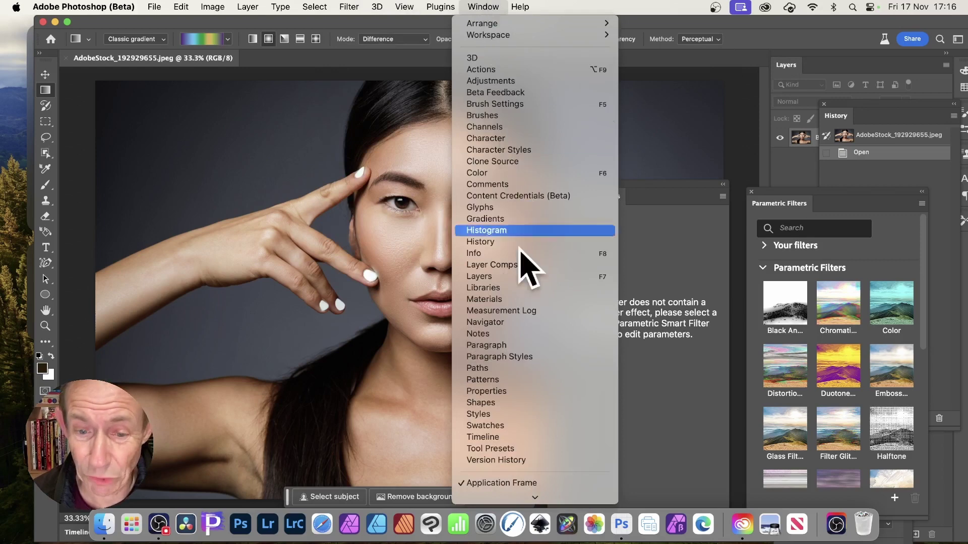
mouse_move(356, 4)
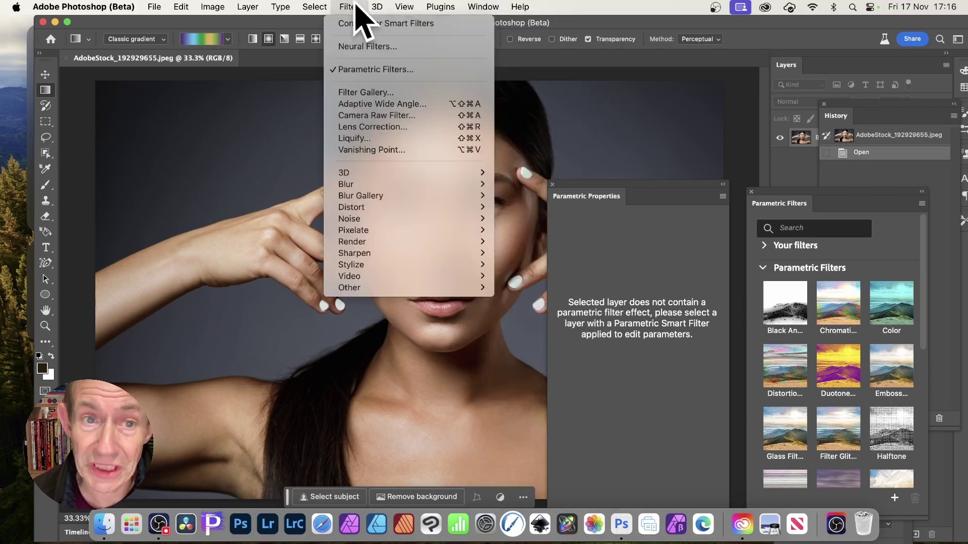
left_click(378, 70)
- Place the Parametric Filters panel over the portrait, expand Your filters, and apply the Black And White Vintage Photo filter
left_click_drag(809, 207, 648, 117)
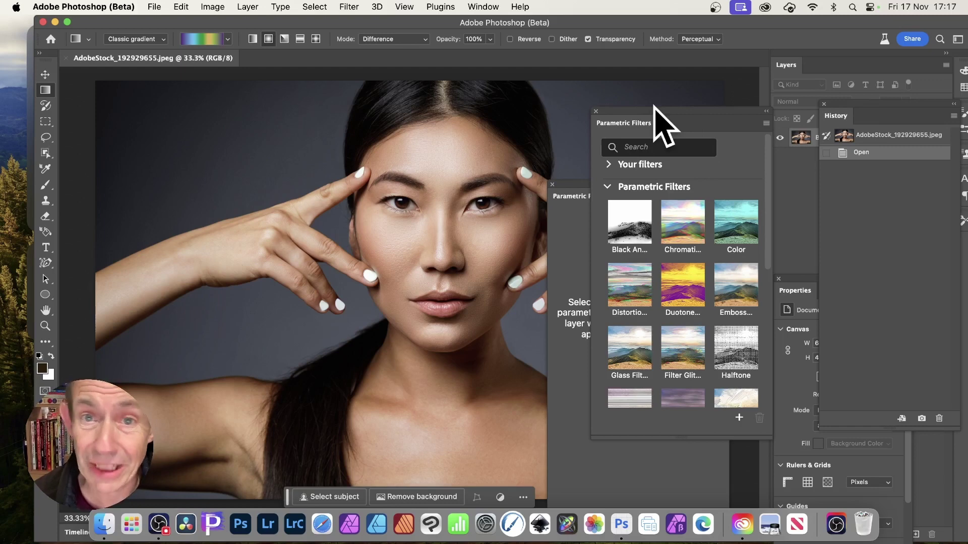
left_click(608, 165)
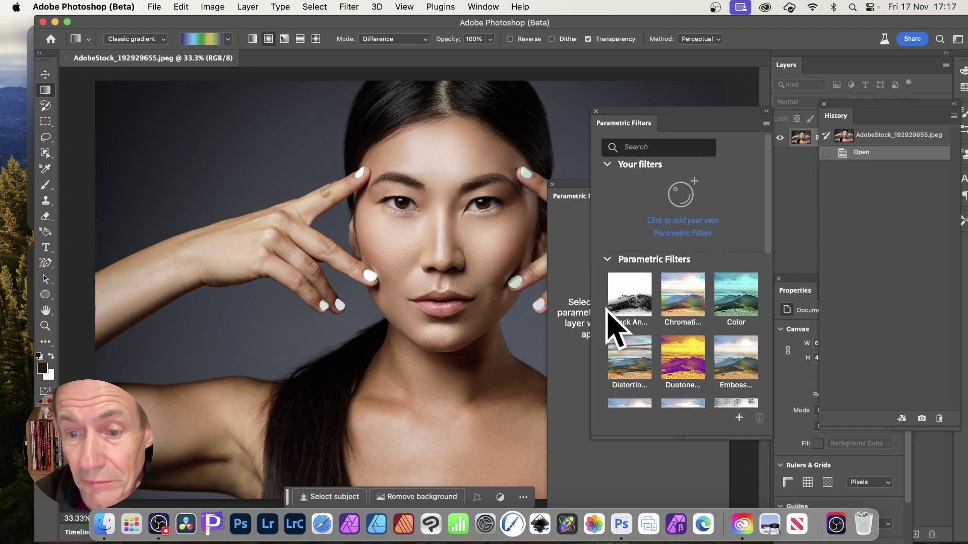
scroll(734, 325, "down", 5)
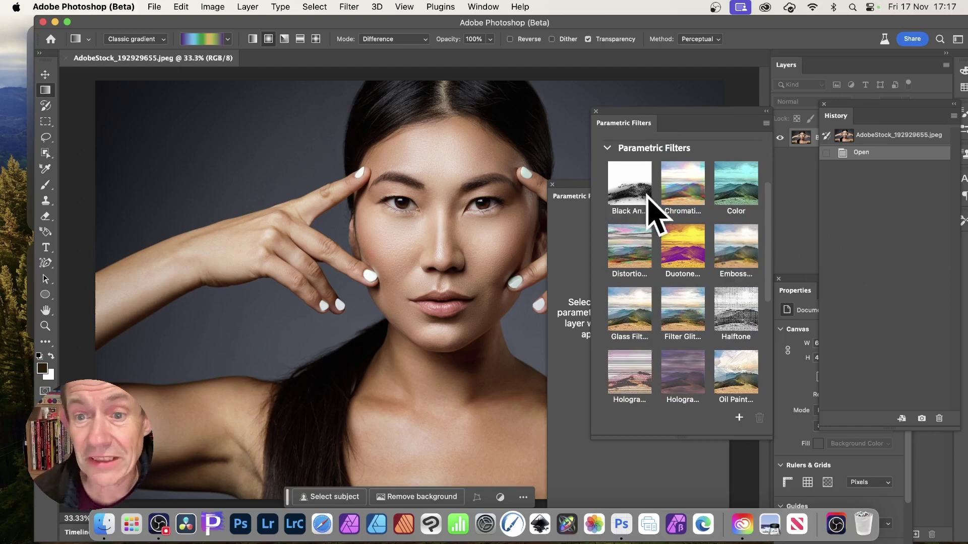
left_click(627, 188)
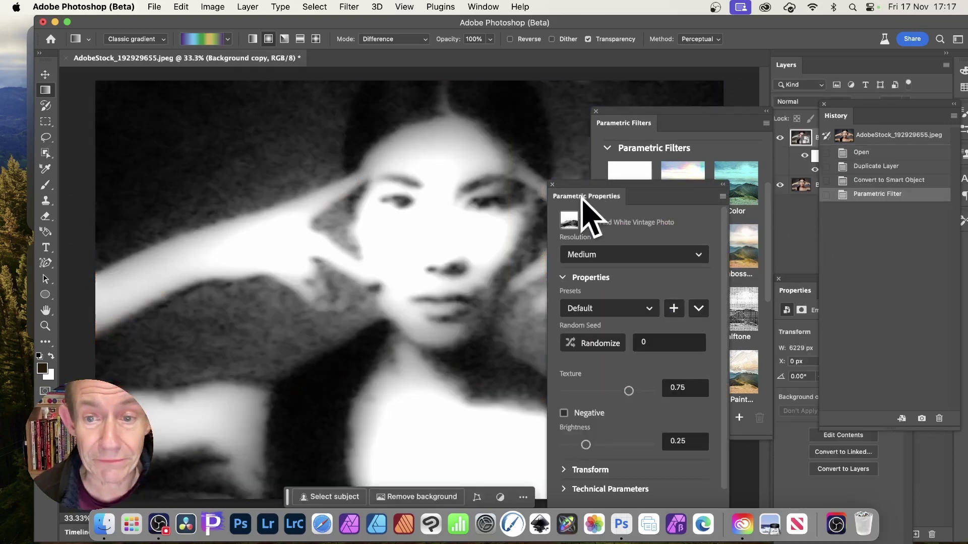
- Apply the Negatif preset to the black and white filter and set its Texture to 0.55
left_click_drag(600, 190, 669, 155)
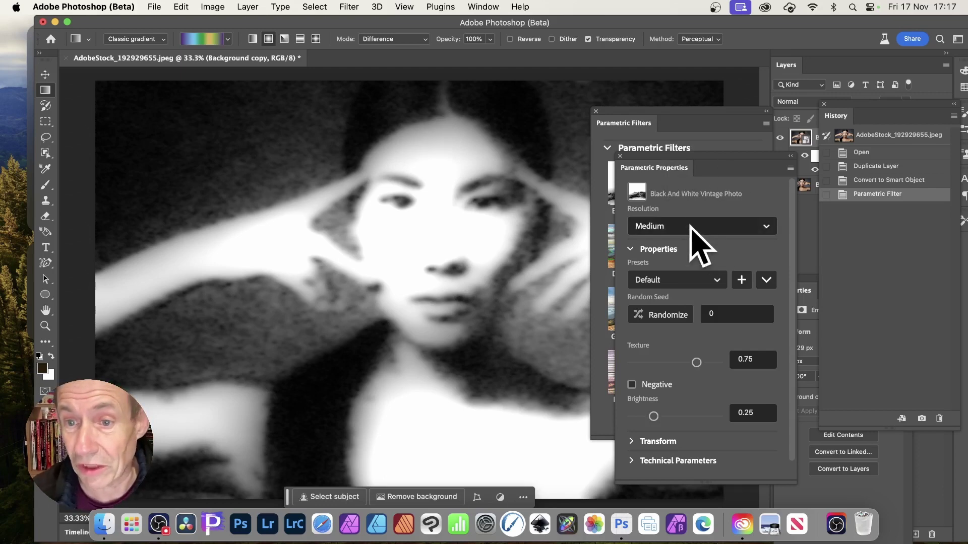
scroll(691, 237, "down", 1)
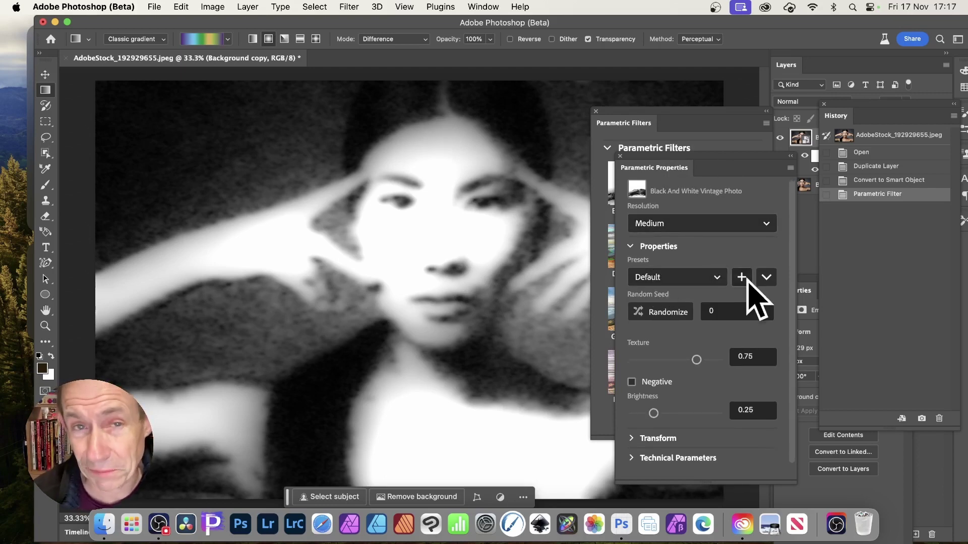
left_click(721, 278)
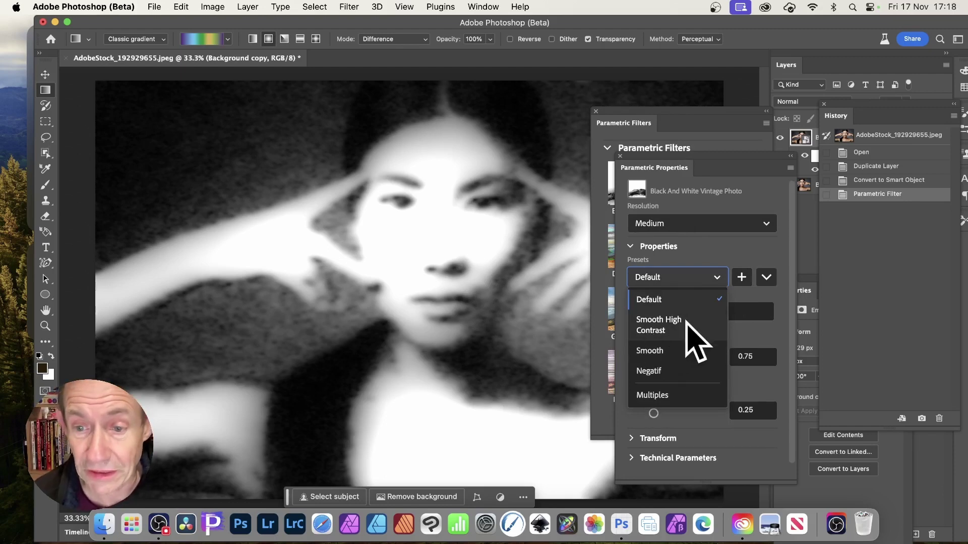
left_click(668, 373)
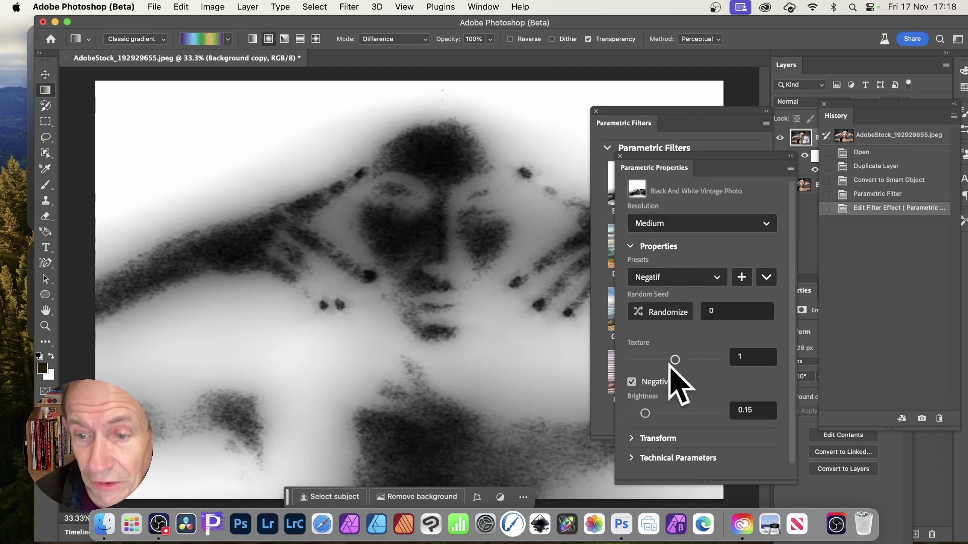
left_click_drag(675, 359, 656, 359)
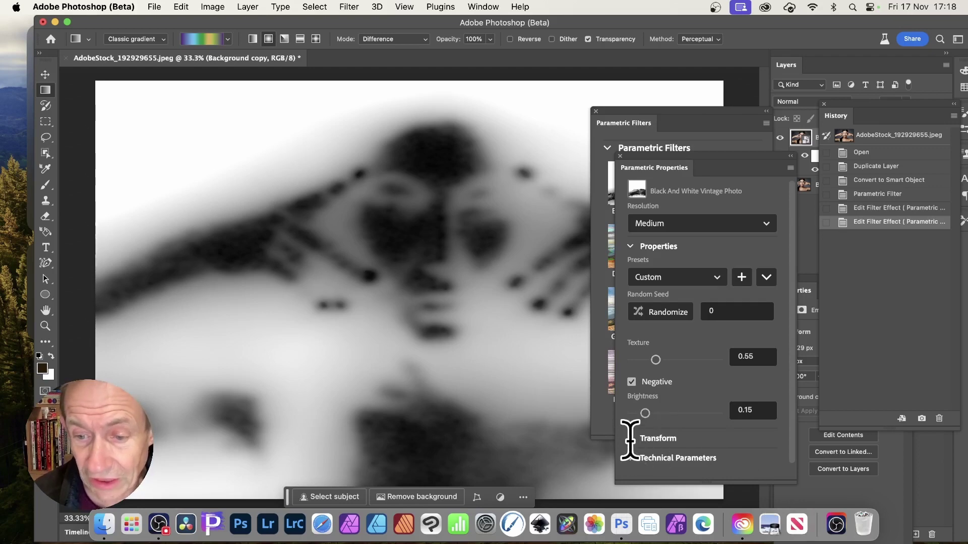
- Expand the filter's Transform settings and set the Scale to 0.51
left_click(649, 436)
scroll(674, 421, "down", 5)
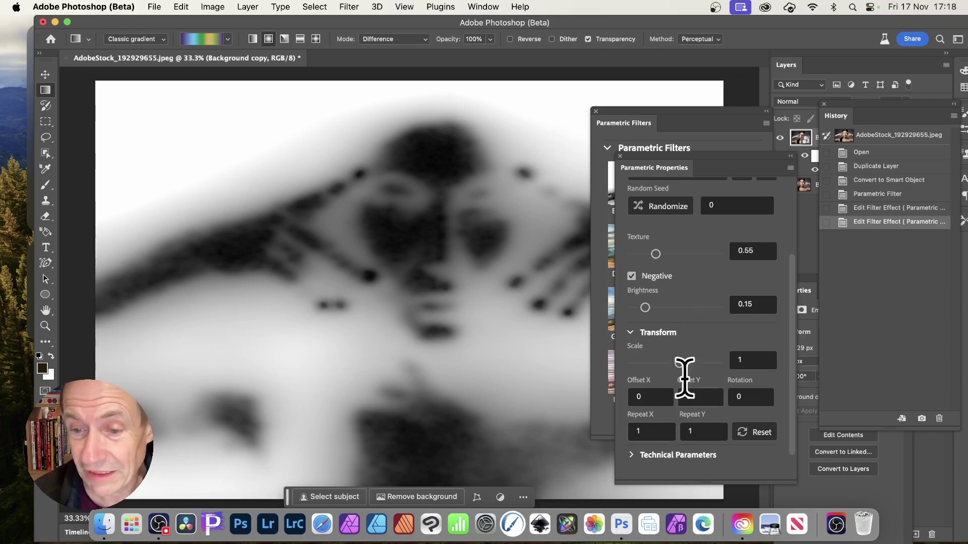
left_click_drag(679, 364, 672, 368)
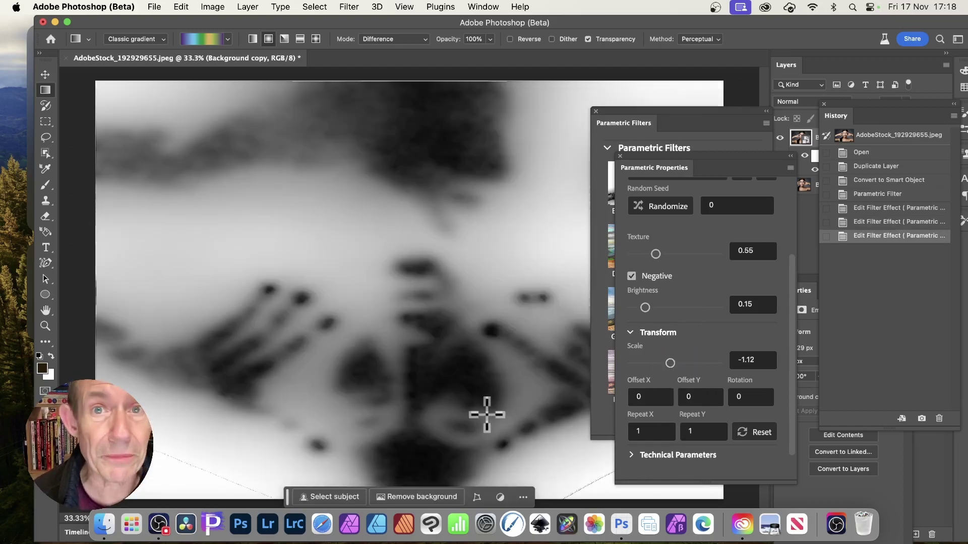
left_click_drag(671, 364, 676, 362)
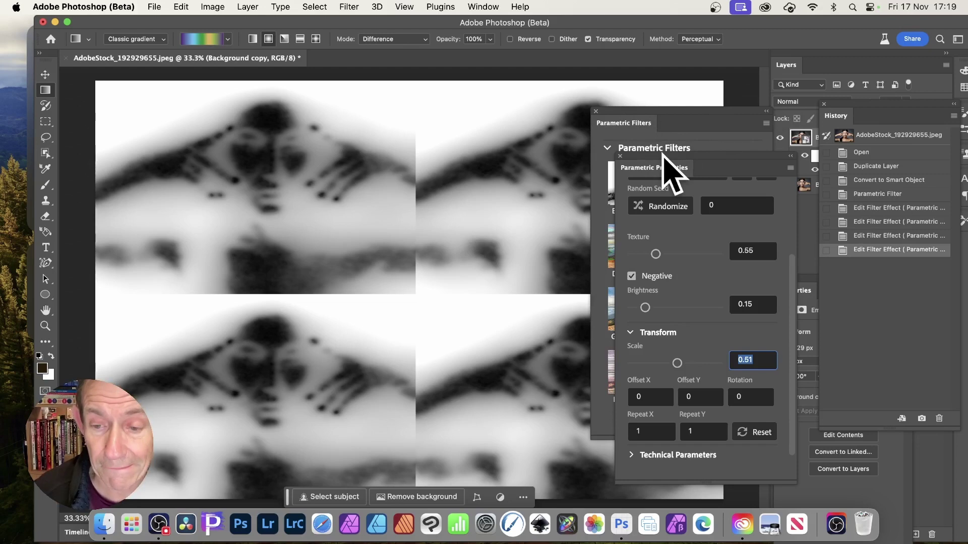
- Set the filter's Offset X to 23 and Repeat X to 4
left_click(641, 396)
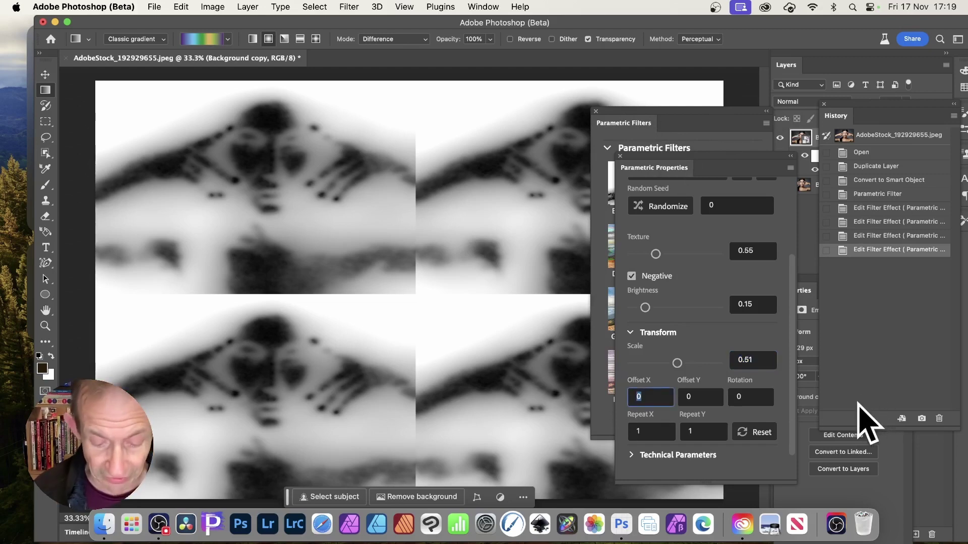
type("23")
key("Return")
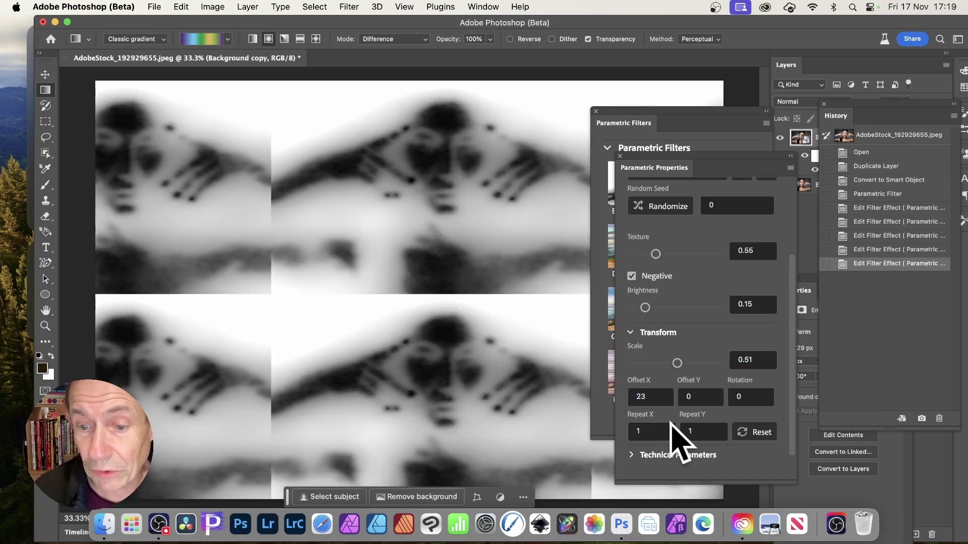
left_click(638, 430)
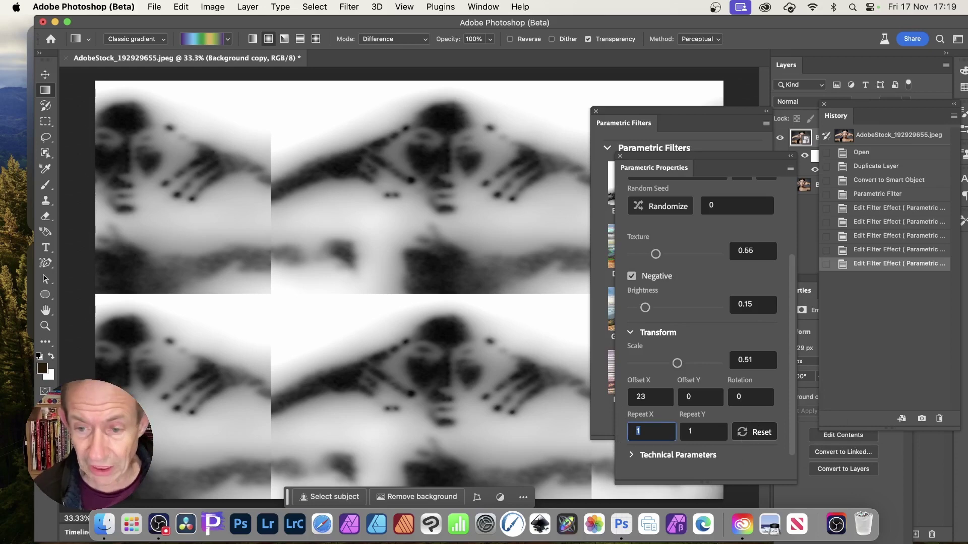
type("4")
key("Return")
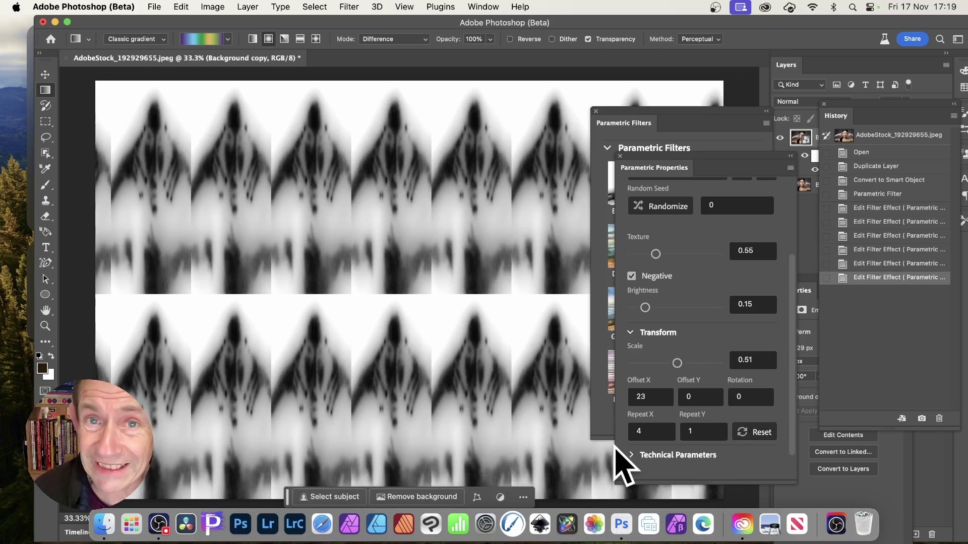
- In the filter's Technical Parameters, set Contrast to -0.59 and Luminosity to -0.48
left_click(657, 456)
scroll(751, 366, "down", 3)
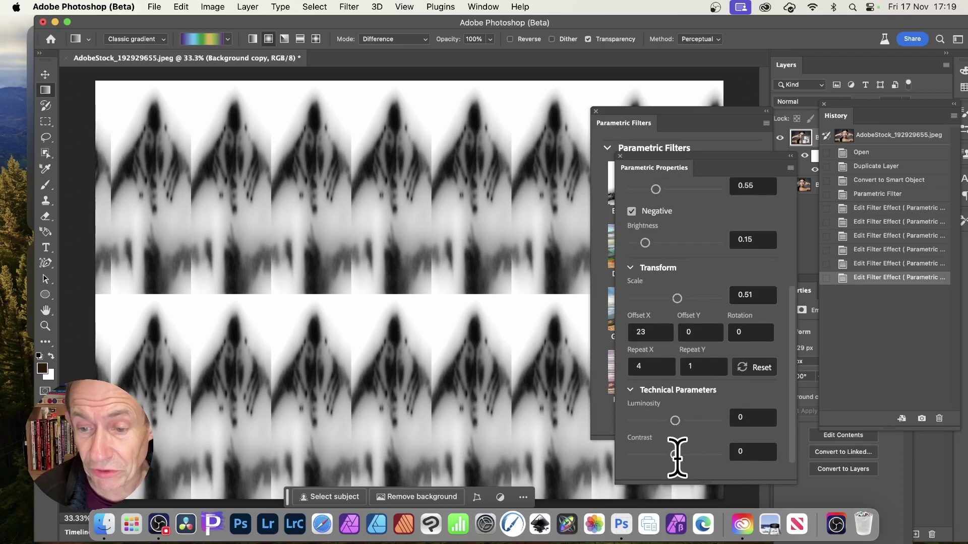
left_click_drag(674, 454, 649, 455)
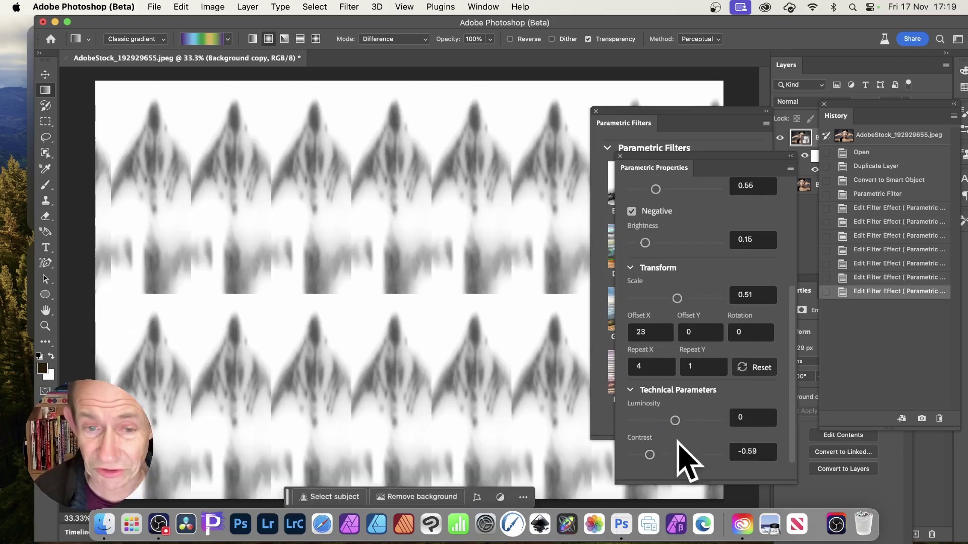
left_click_drag(675, 420, 654, 420)
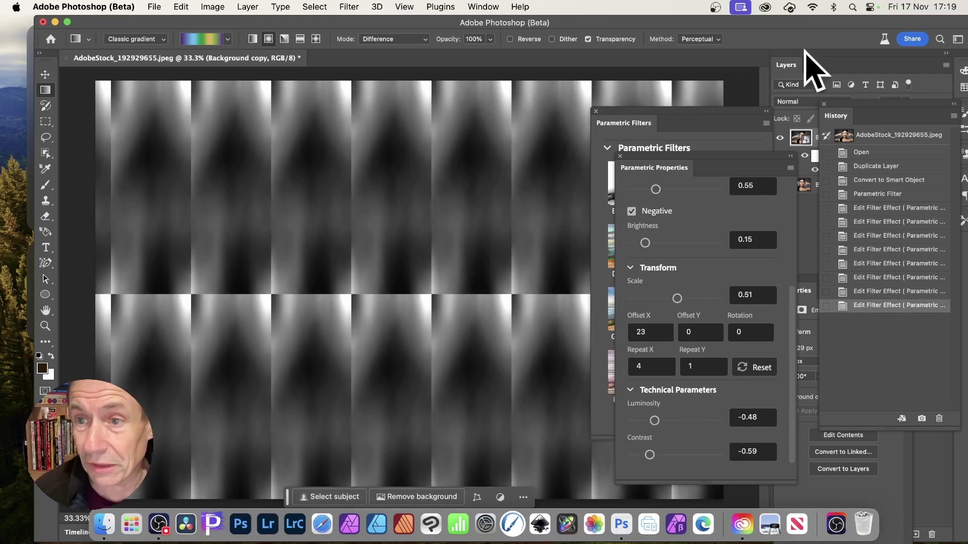
- Float the Layers panel over the canvas and replace the black and white effect with the Chromatic parametric filter
left_click_drag(829, 64, 596, 104)
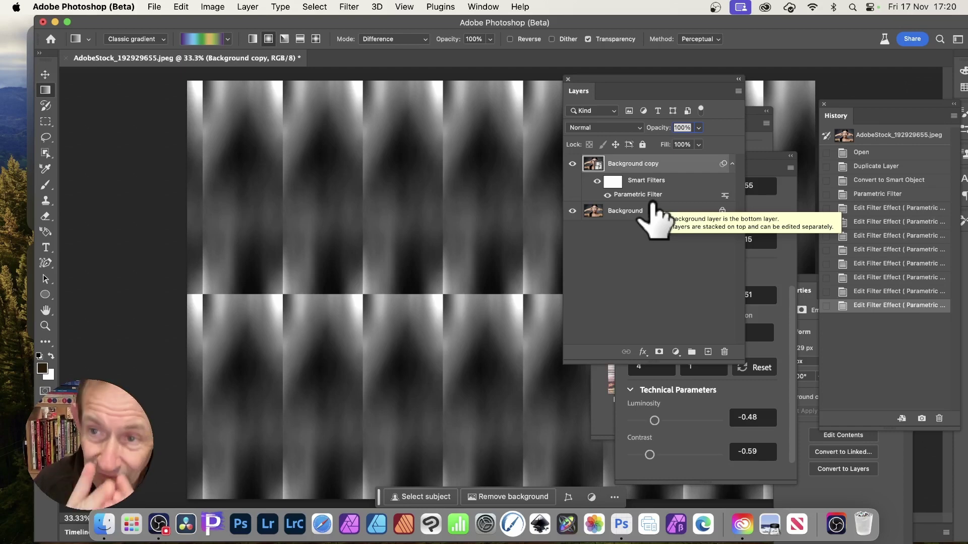
left_click(752, 116)
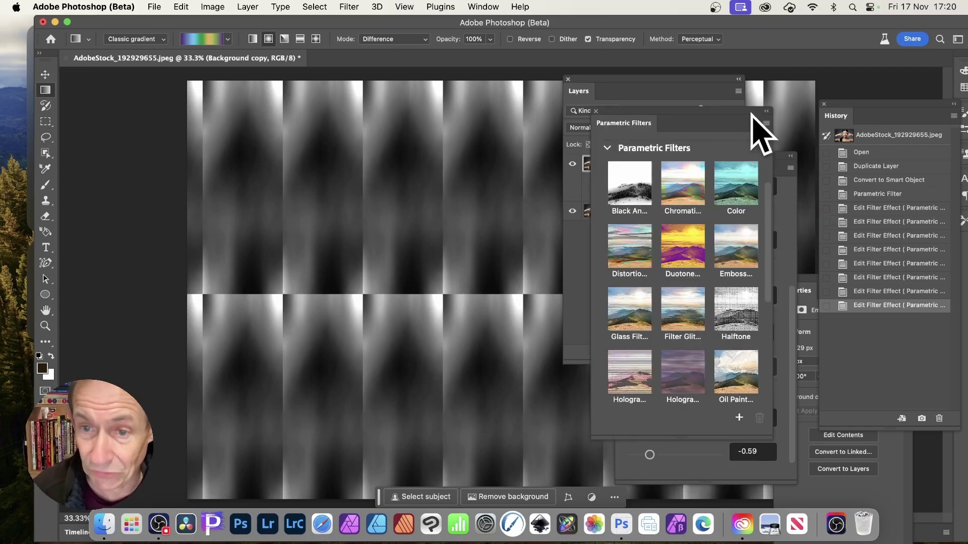
left_click(690, 183)
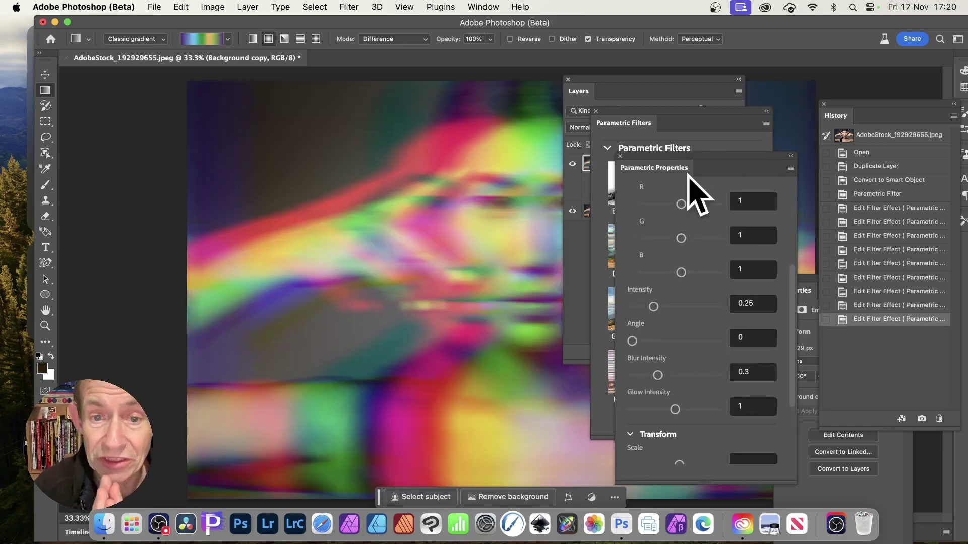
- Duplicate the Parametric Filter effect on the Background copy layer and apply the Duotone parametric filter
left_click(656, 99)
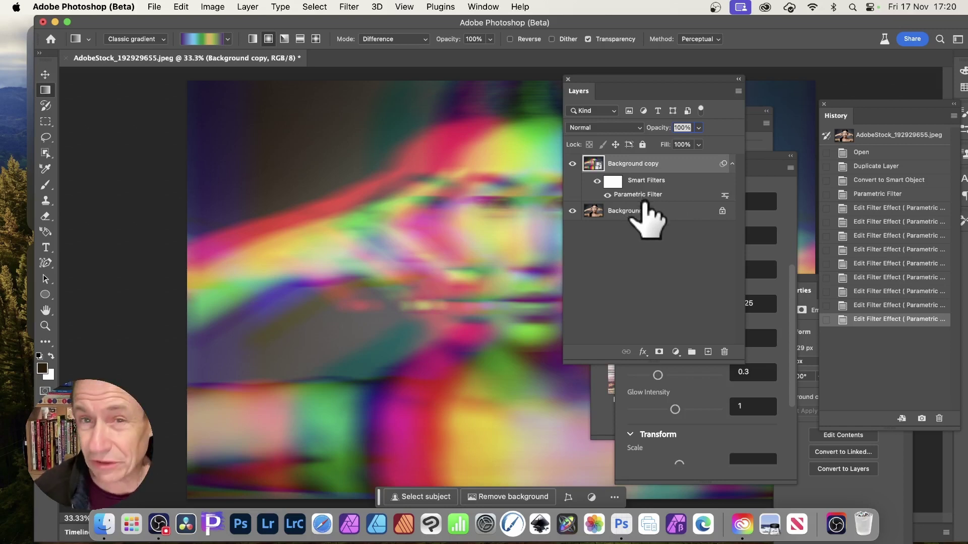
left_click_drag(646, 201, 644, 187)
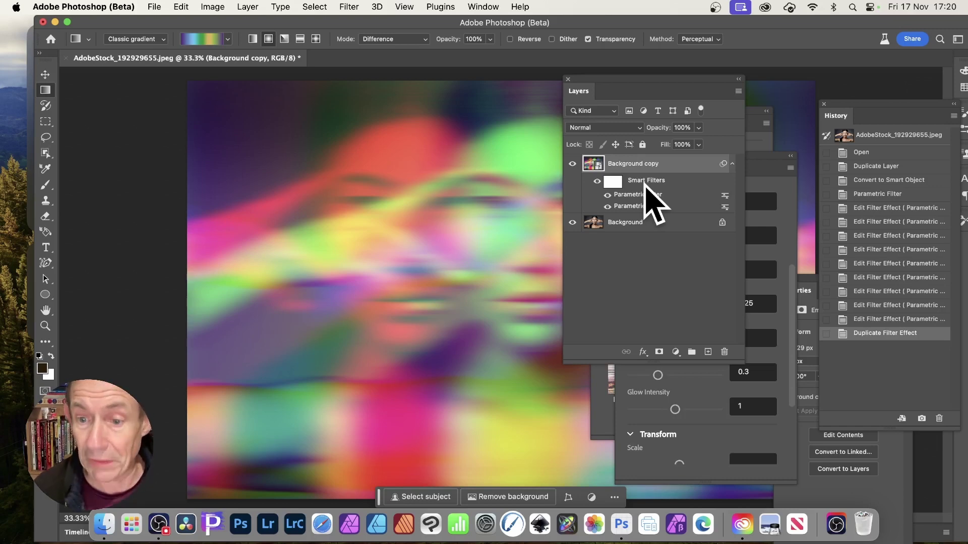
left_click(757, 124)
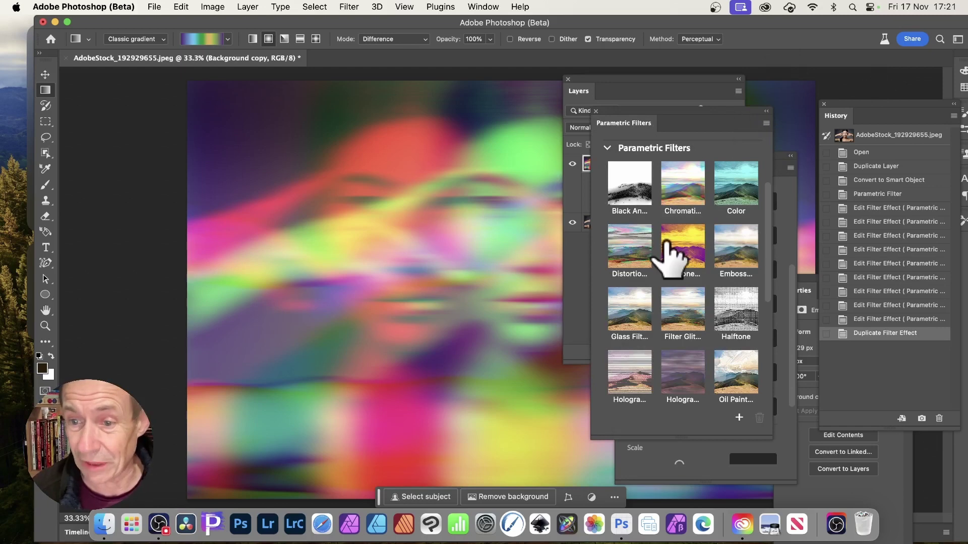
left_click(686, 255)
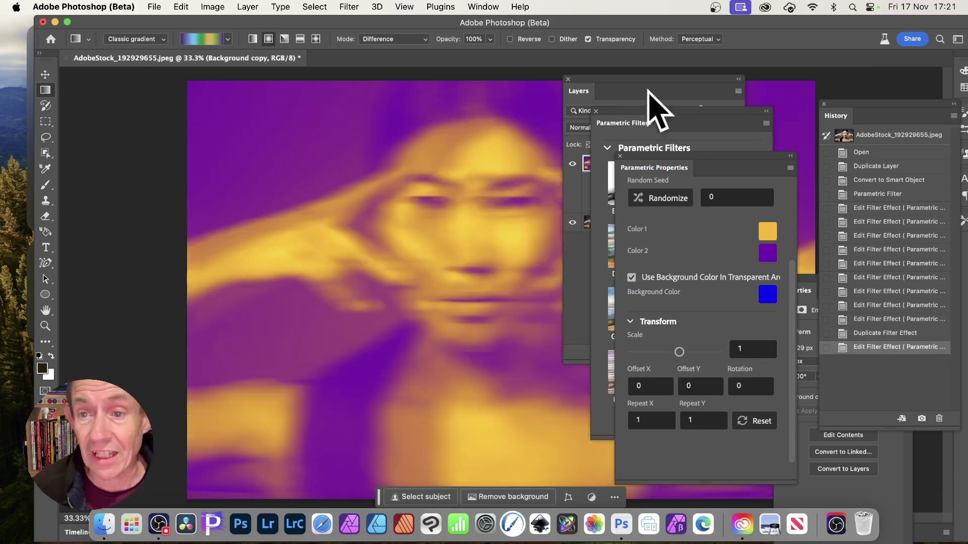
- Move the Parametric Properties aside and apply the Distortion filter with Big Glitch Intensity 0.21 and Small Glitch Intensity 0.16
left_click_drag(668, 154, 789, 172)
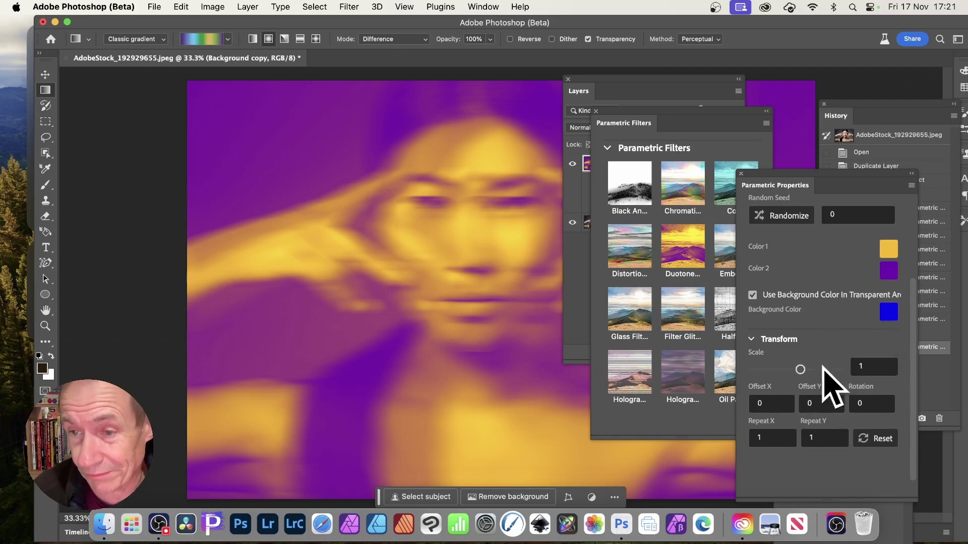
scroll(836, 292, "up", 2)
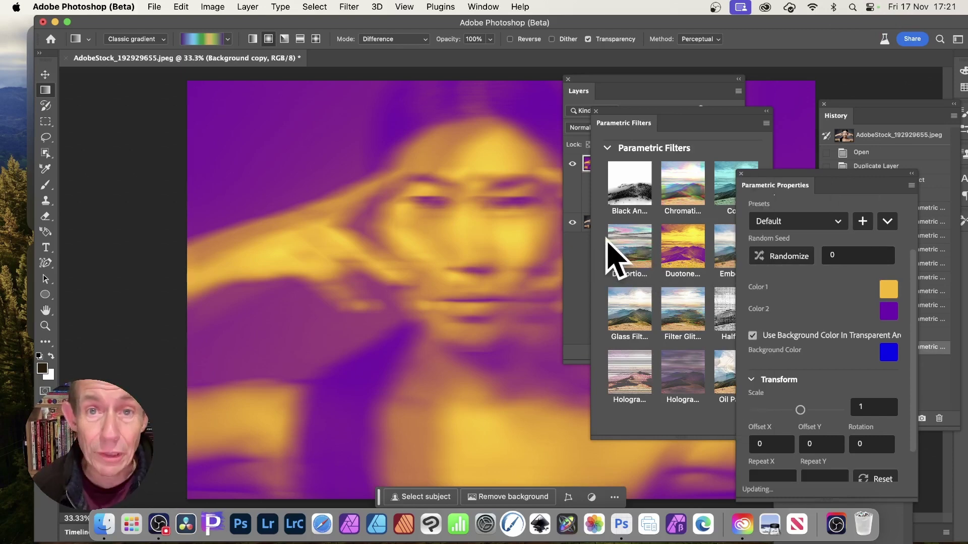
left_click(607, 241)
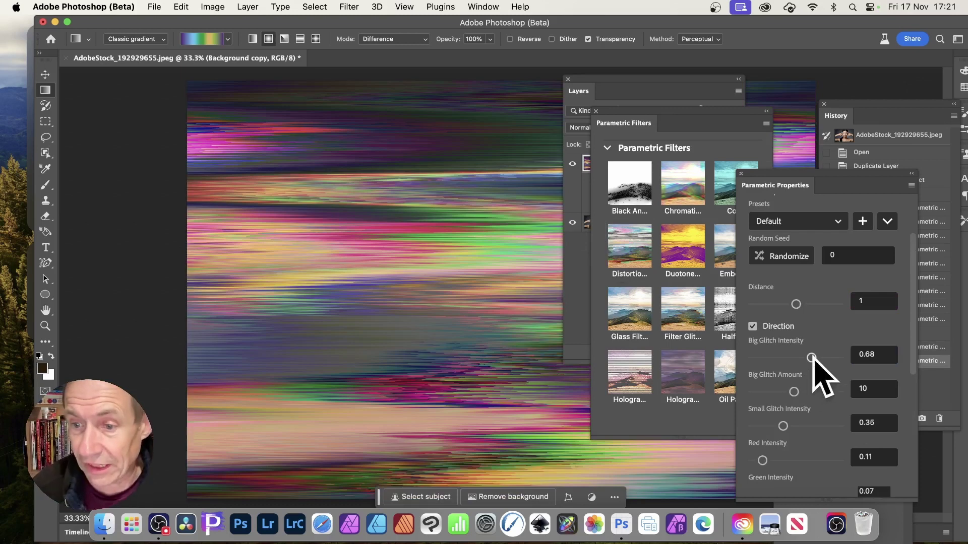
left_click_drag(811, 358, 772, 374)
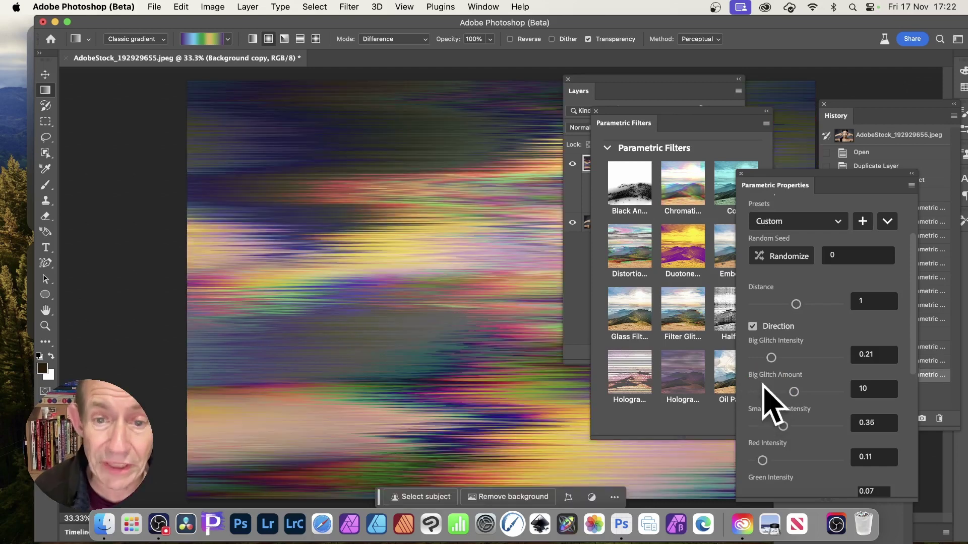
left_click_drag(781, 425, 766, 426)
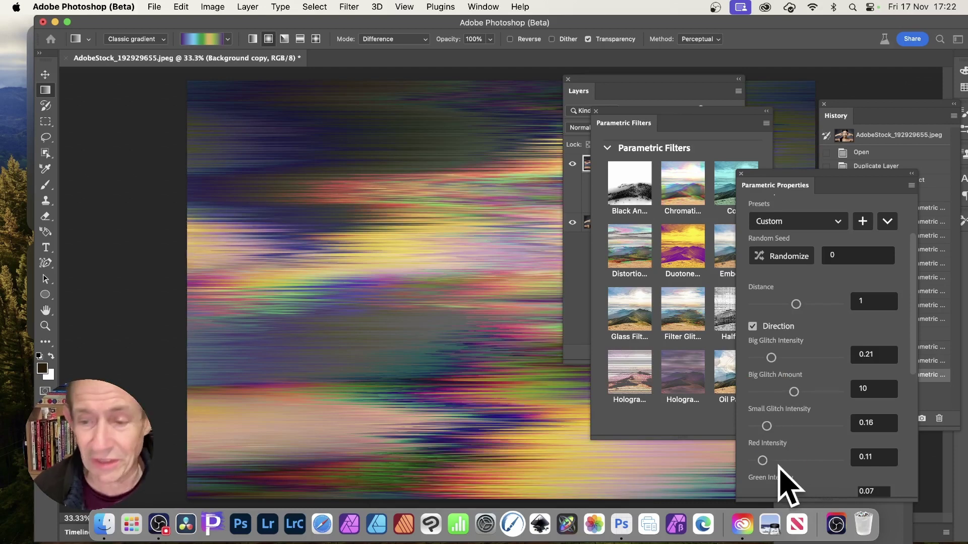
- Set the Distortion filter's Red Intensity to 0.63, and switch the filter to the Warping preset
left_click_drag(762, 460, 807, 461)
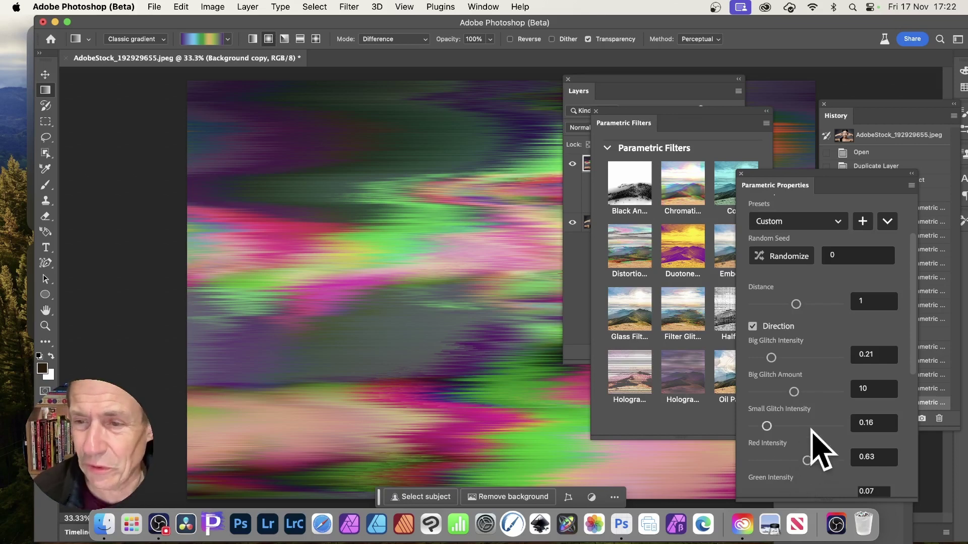
scroll(857, 303, "down", 2)
scroll(852, 302, "up", 4)
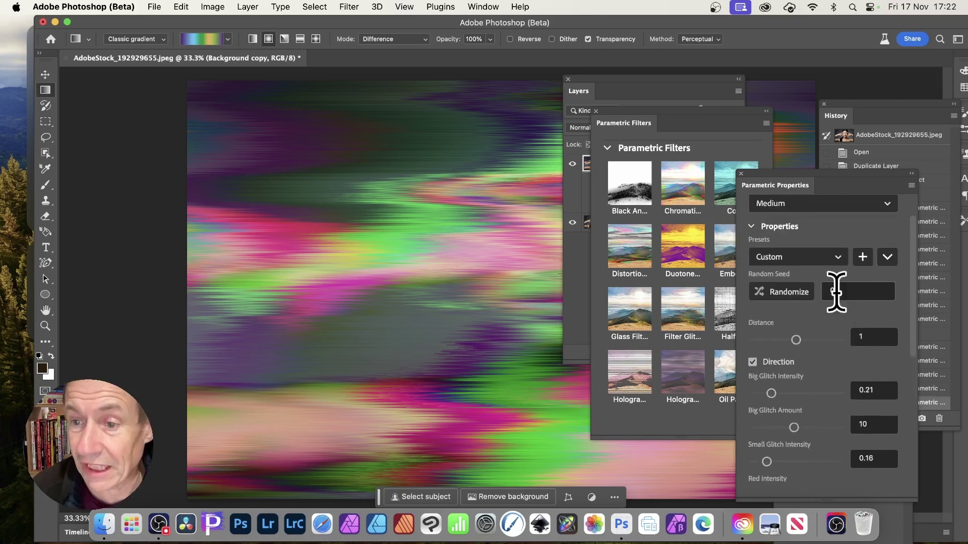
left_click(838, 257)
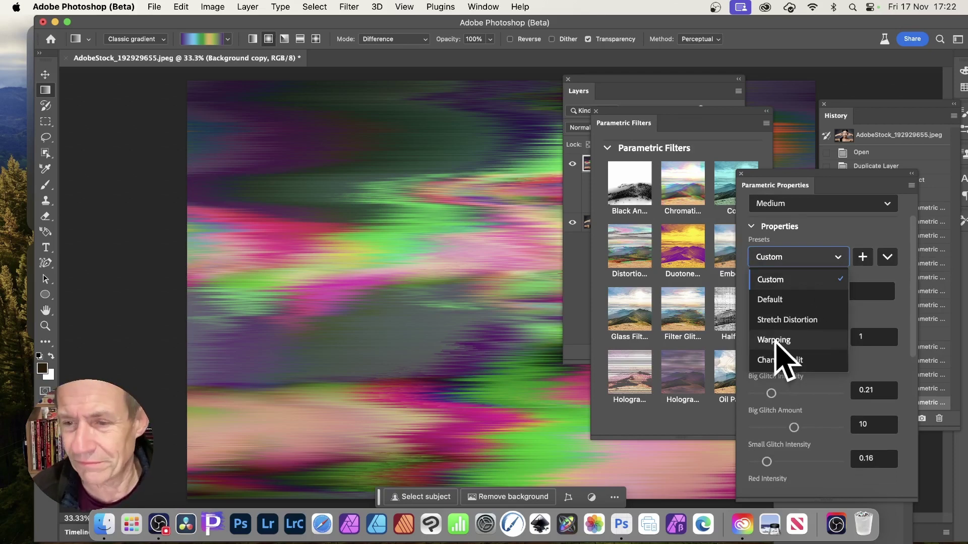
left_click(775, 340)
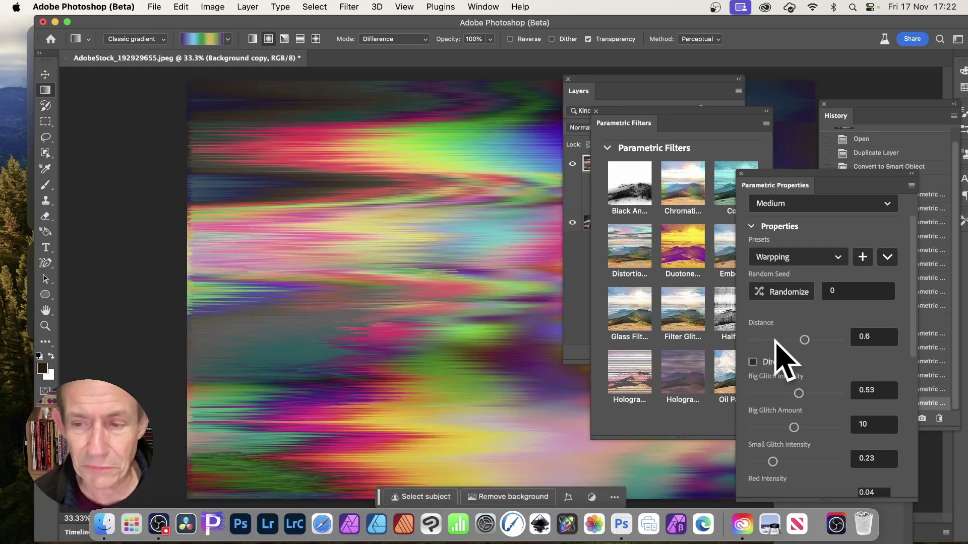
left_click(243, 9)
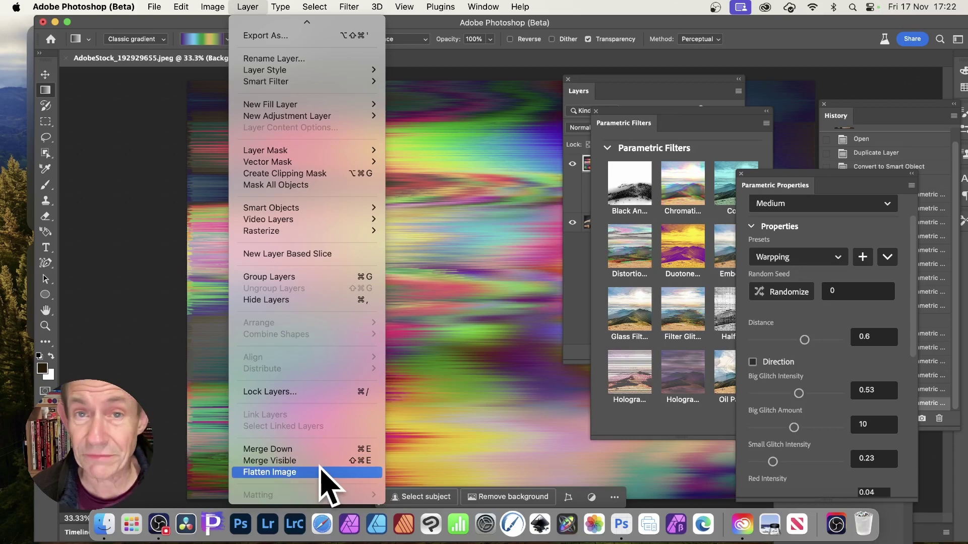
left_click(389, 469)
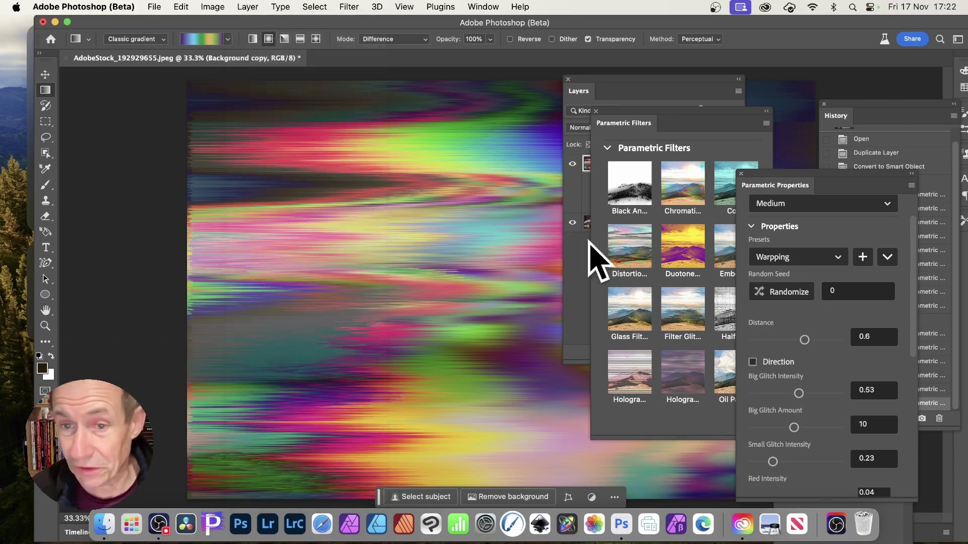
- Bring the Layers panel forward and set the upper Parametric Filter's blending mode on Background copy to Lighten
left_click(628, 84)
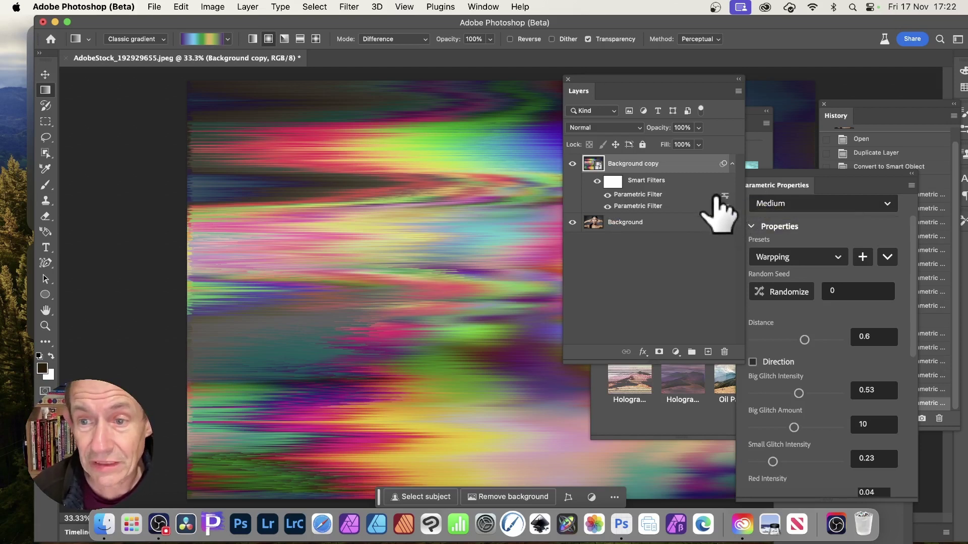
double_click(717, 198)
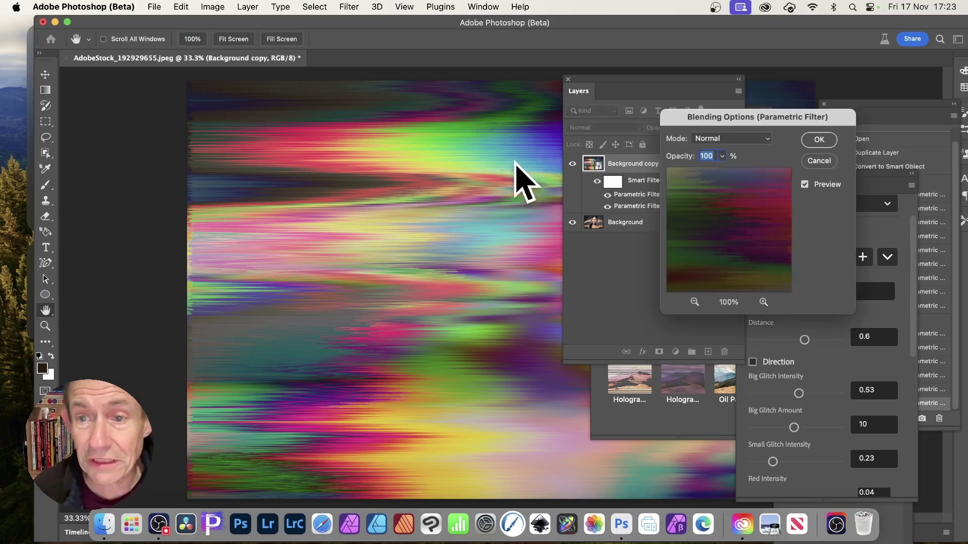
left_click(735, 140)
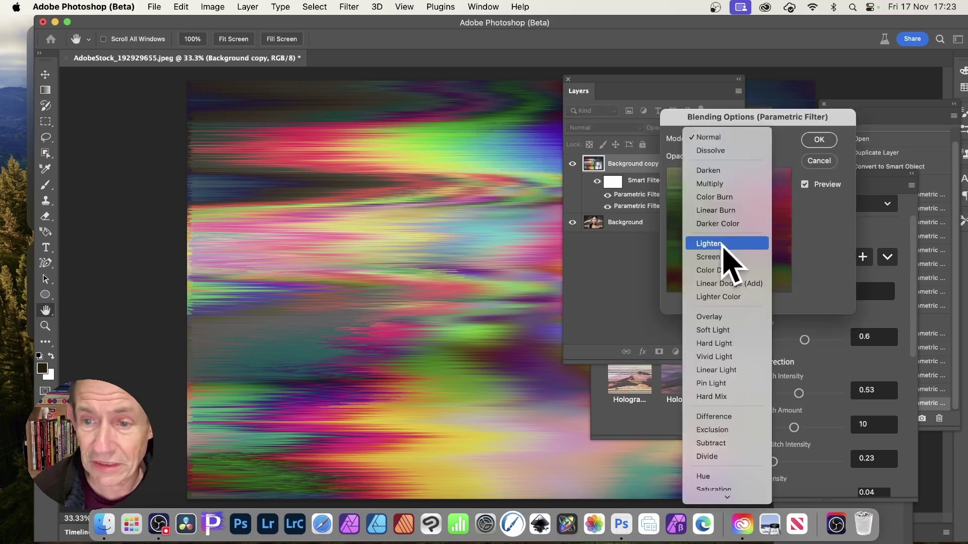
left_click(722, 244)
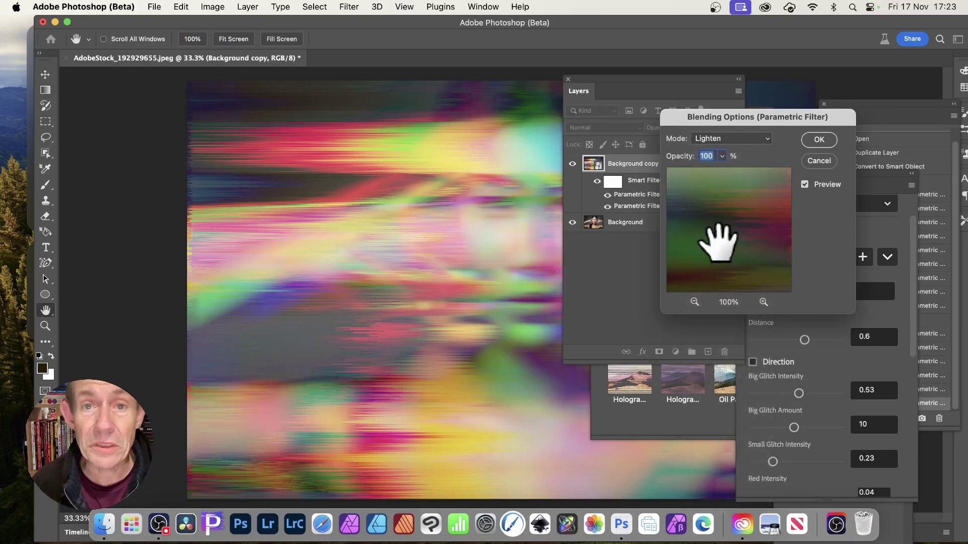
left_click(819, 140)
- Bring the Parametric Filters panel forward and flatten the image into a single layer
left_click(659, 425)
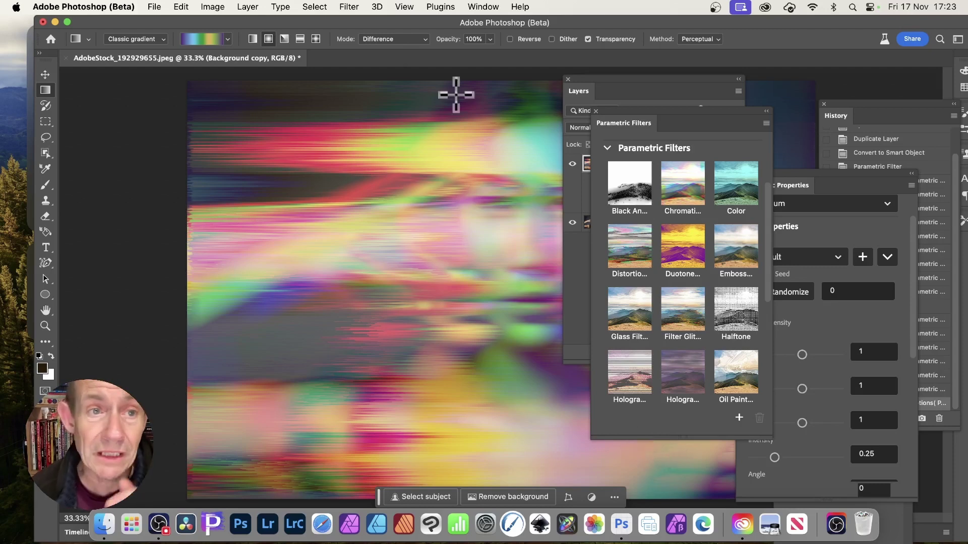
left_click(248, 7)
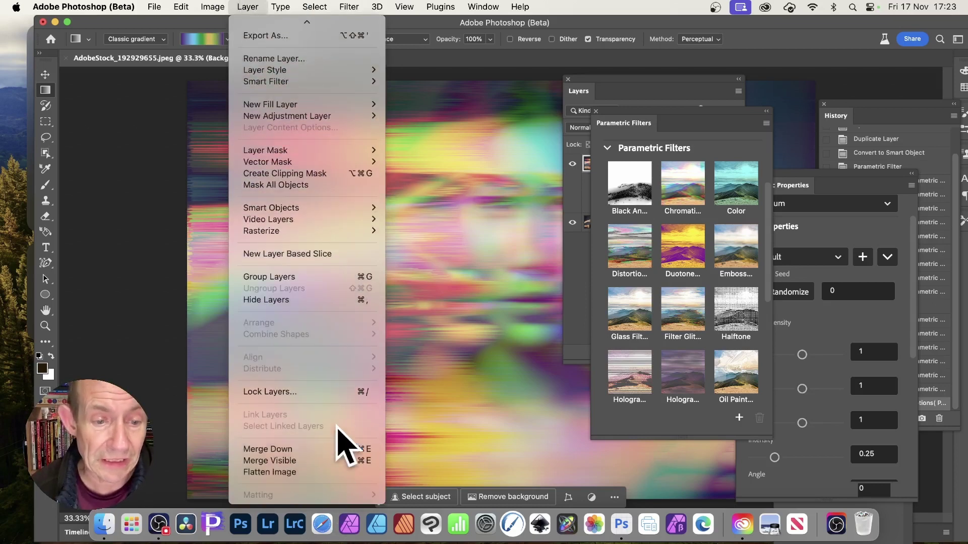
left_click(312, 472)
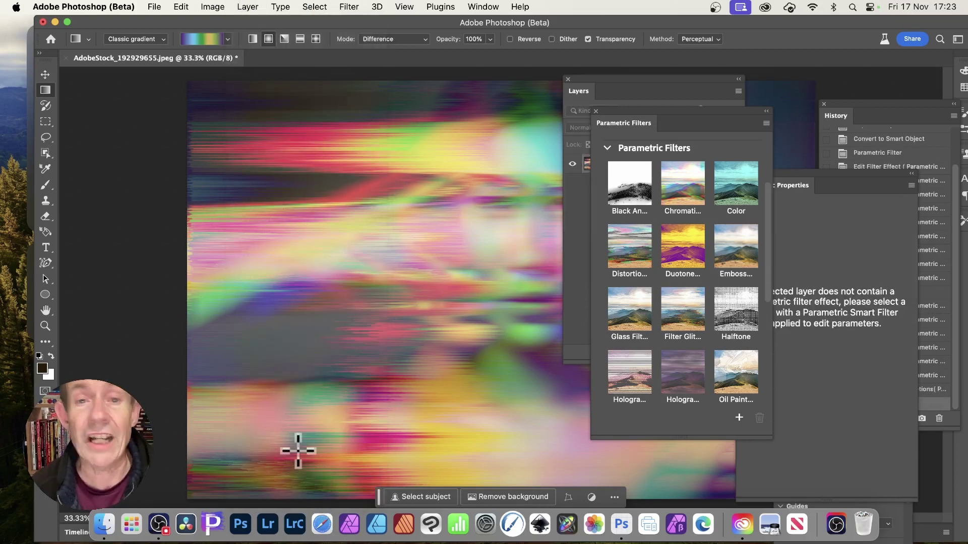
- Apply the Halftone parametric filter to the flattened image and set its Shape Selection to Stripe
scroll(752, 309, "down", 3)
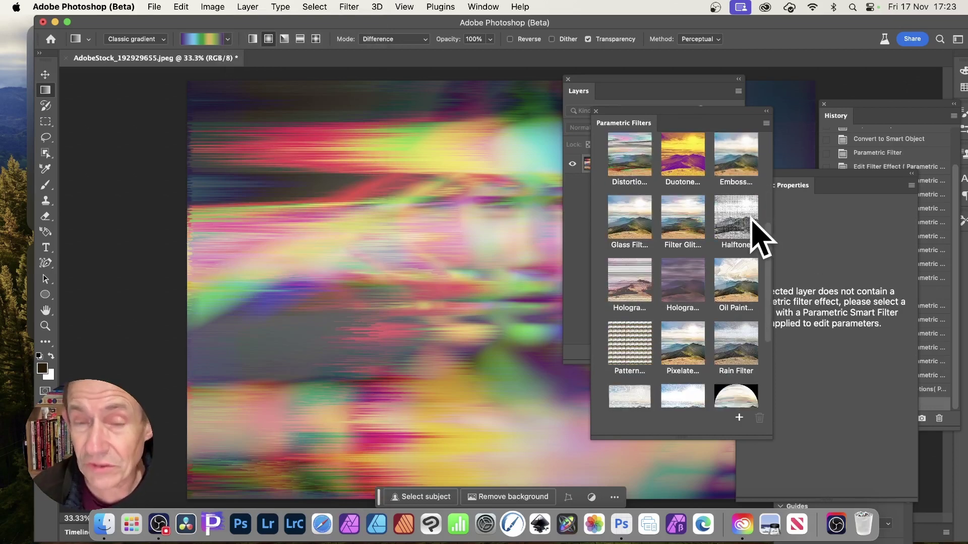
left_click(735, 218)
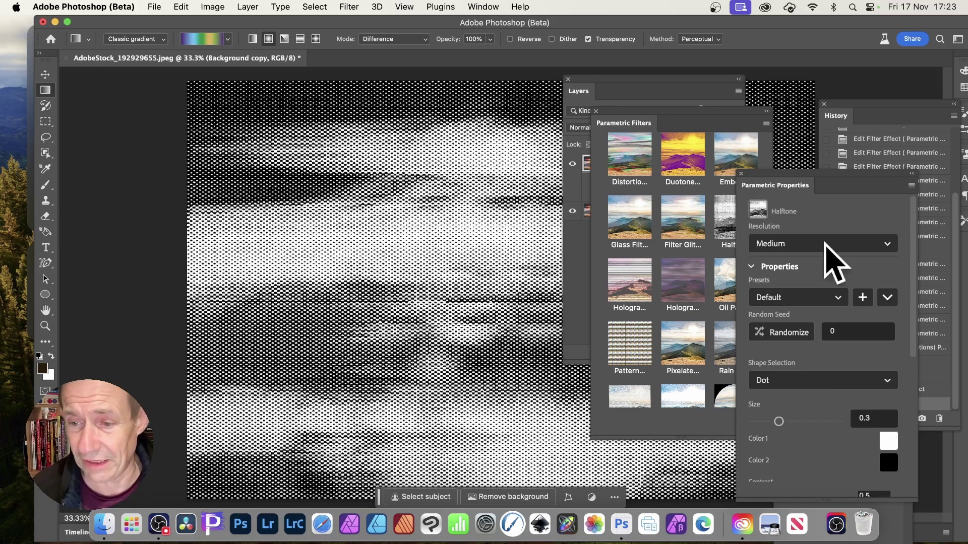
left_click(838, 381)
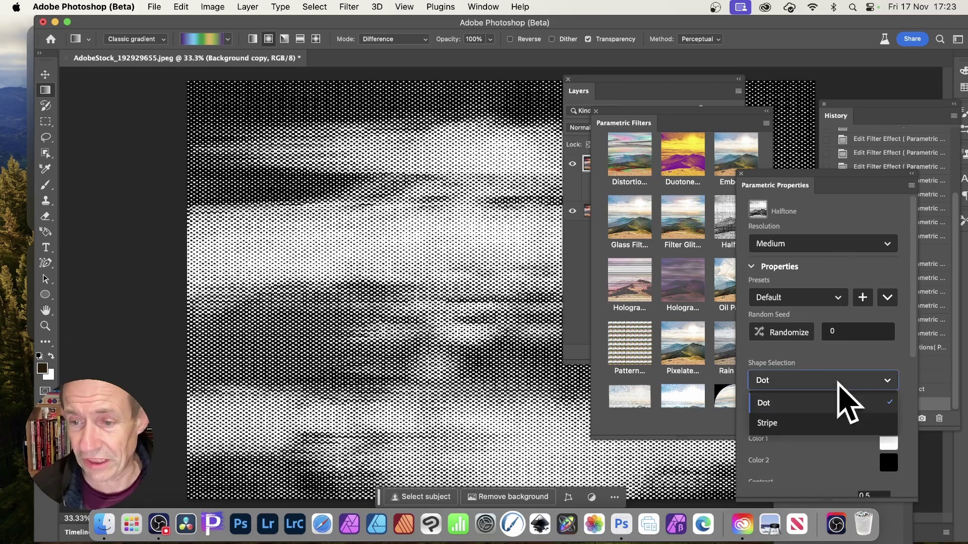
left_click(807, 424)
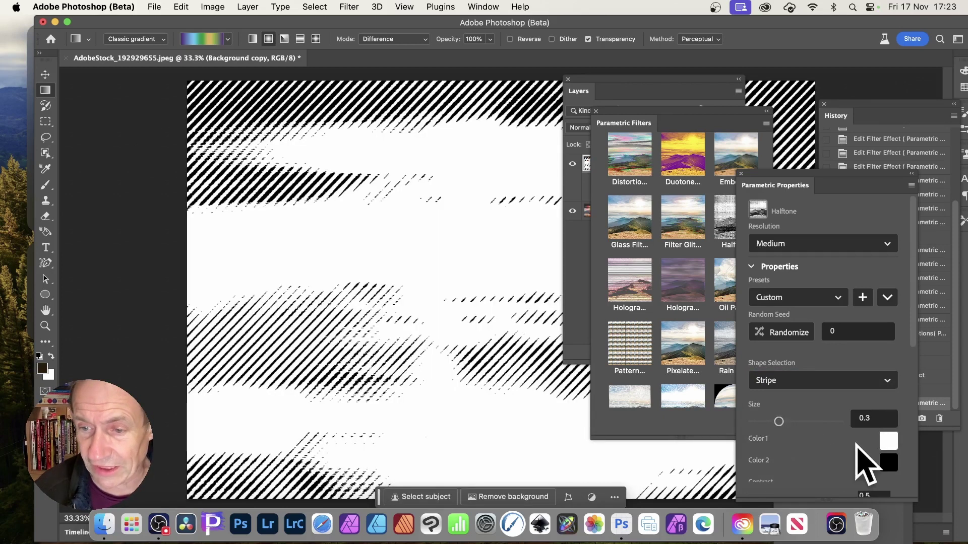
- Increase the Rotation of the Halftone filter's stripes
scroll(857, 444, "down", 2)
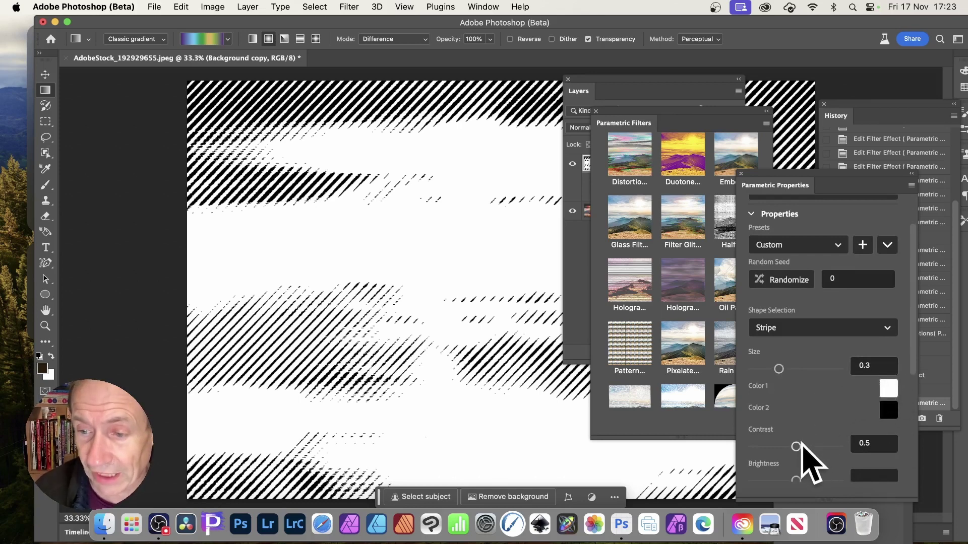
scroll(807, 433, "down", 3)
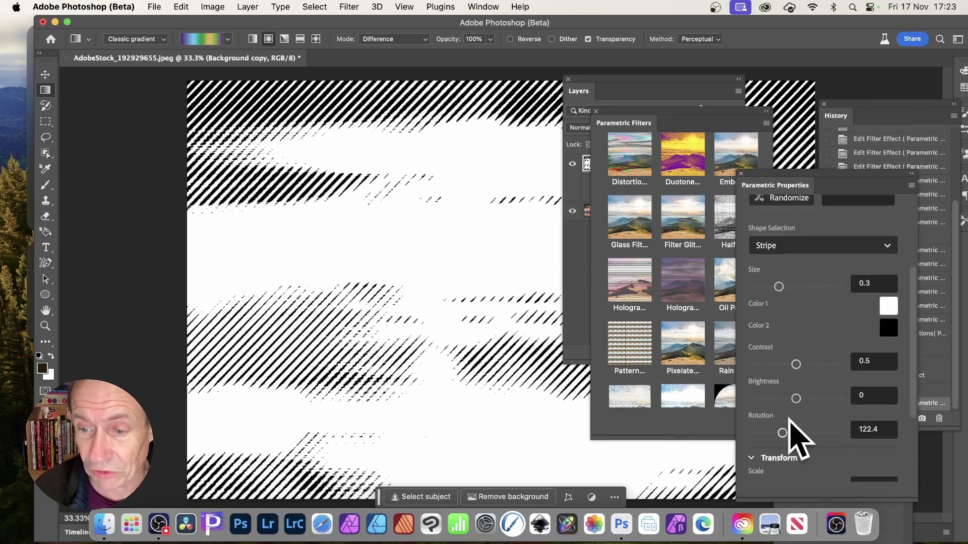
scroll(801, 444, "down", 4)
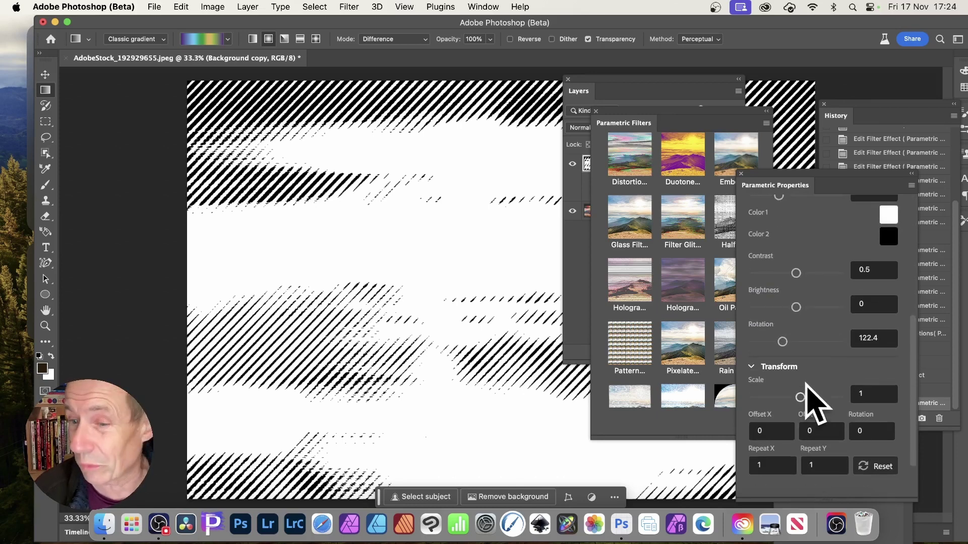
left_click_drag(782, 342, 813, 343)
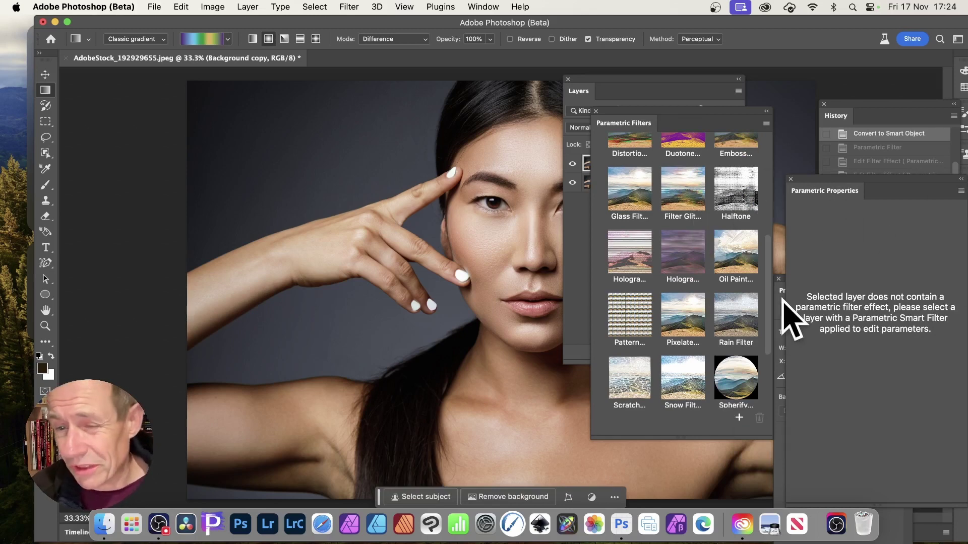
- Apply the Pattern Generator parametric filter to the restored portrait and move the Parametric Properties panel over the filter list
left_click(631, 315)
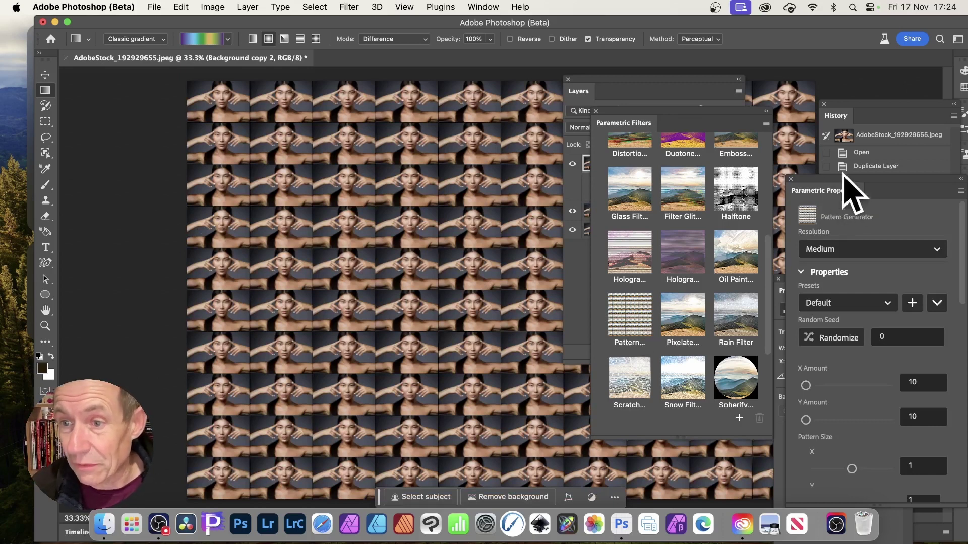
left_click_drag(839, 195, 570, 129)
- Randomize the pattern positions with X_Random 0.75 and Y_Random 0.48, and move the Parametric Properties panel aside
scroll(632, 257, "down", 10)
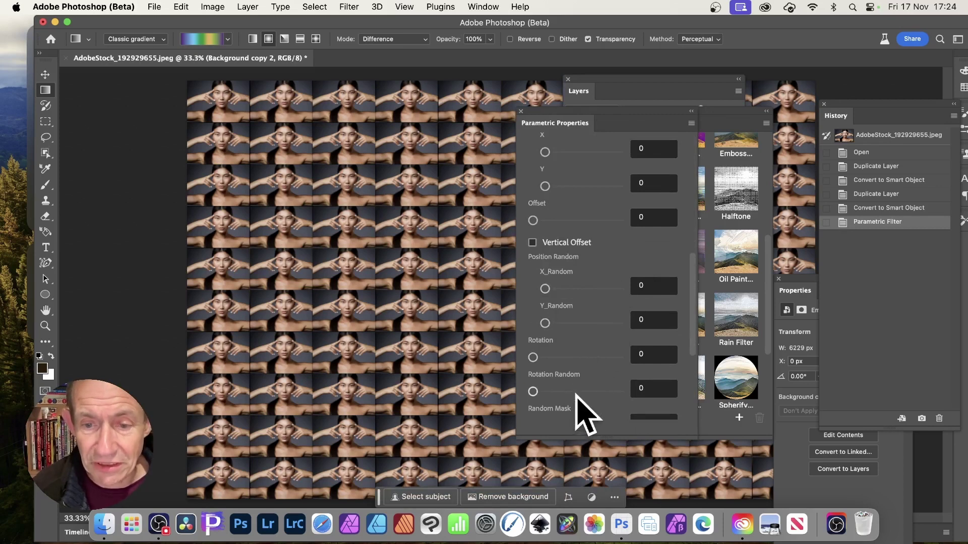
scroll(580, 396, "down", 3)
scroll(576, 382, "down", 2)
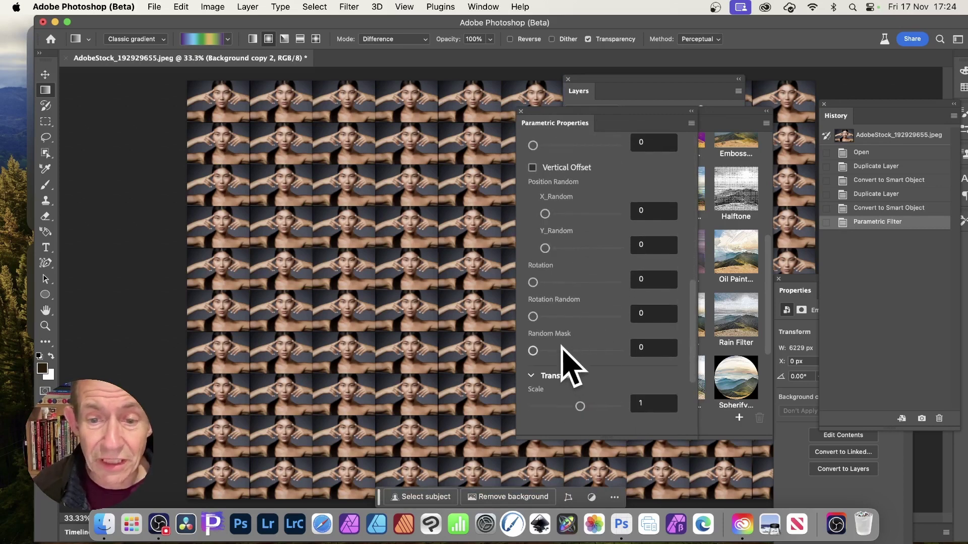
scroll(589, 418, "down", 5)
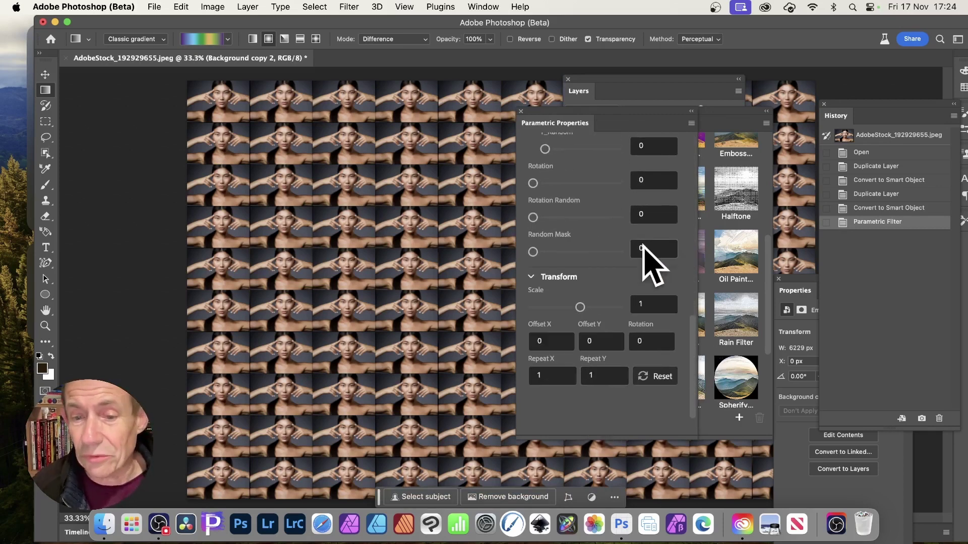
scroll(643, 262, "up", 6)
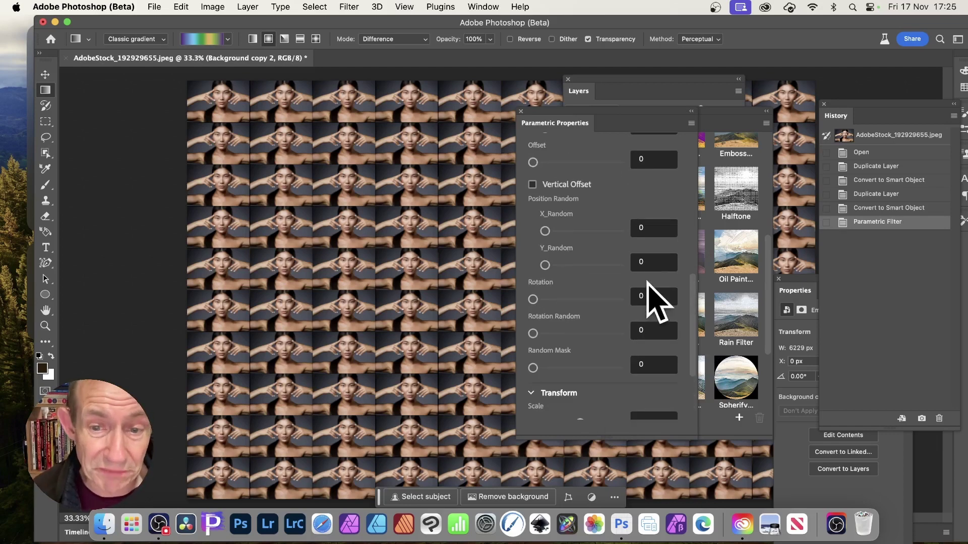
left_click_drag(545, 265, 588, 281)
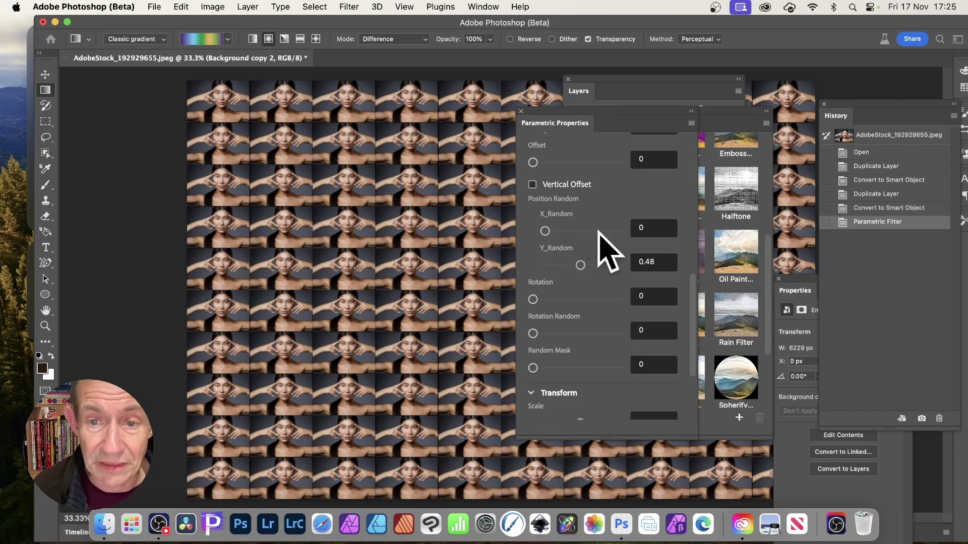
left_click(599, 231)
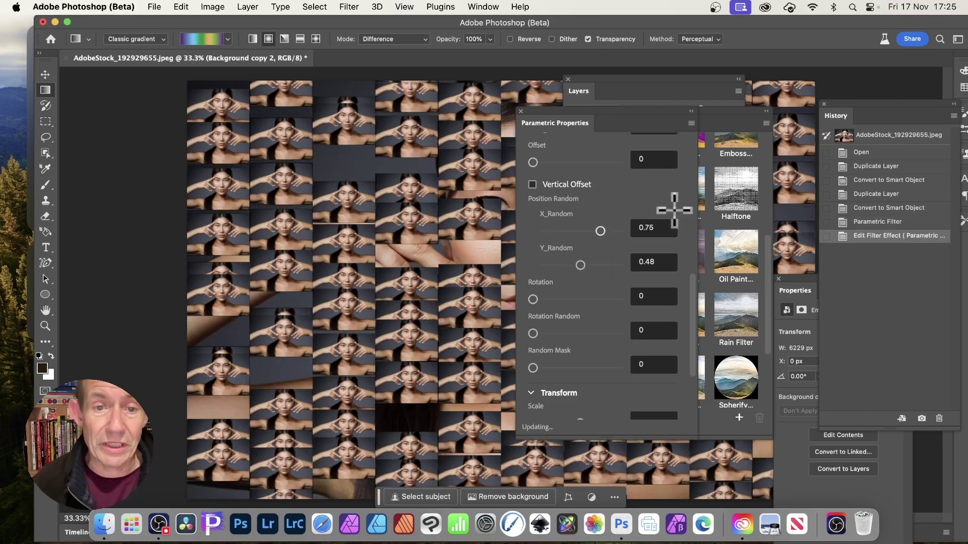
left_click_drag(570, 124, 678, 123)
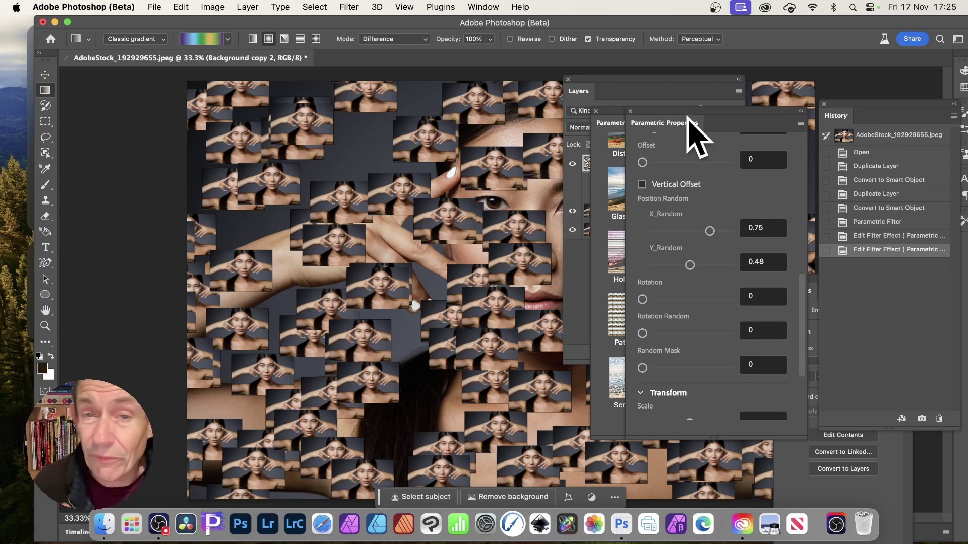
- Increase the pattern's Offset and randomize its Random Seed twice
left_click_drag(642, 162, 674, 162)
scroll(670, 231, "up", 10)
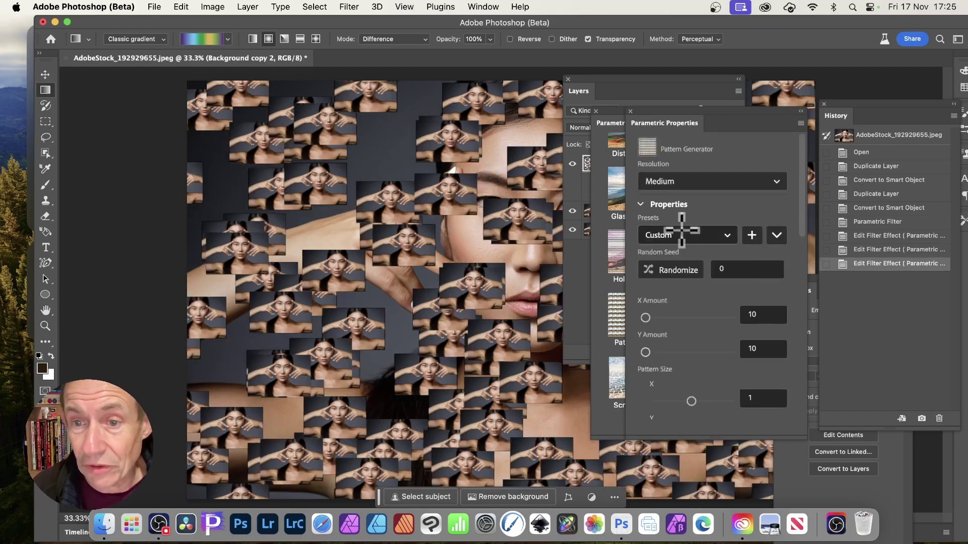
left_click(674, 270)
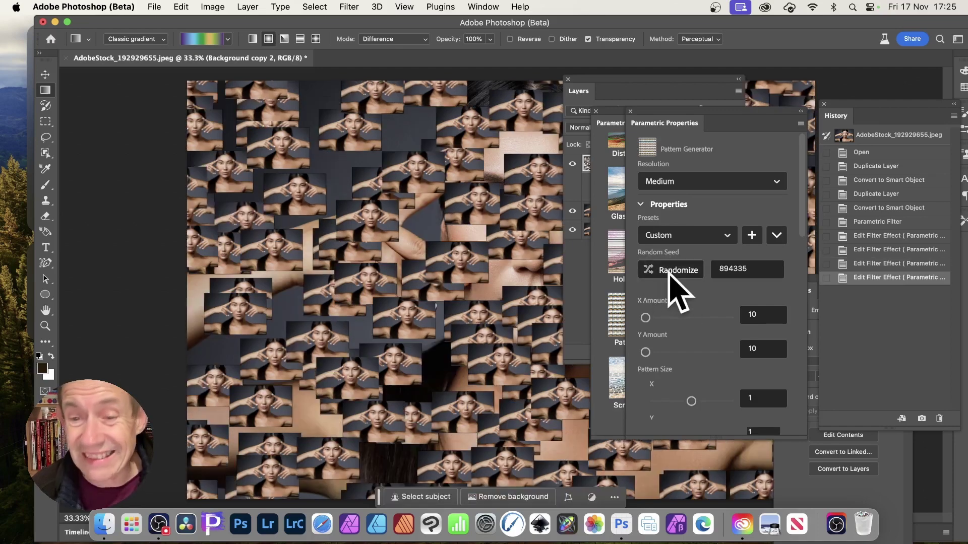
left_click(670, 272)
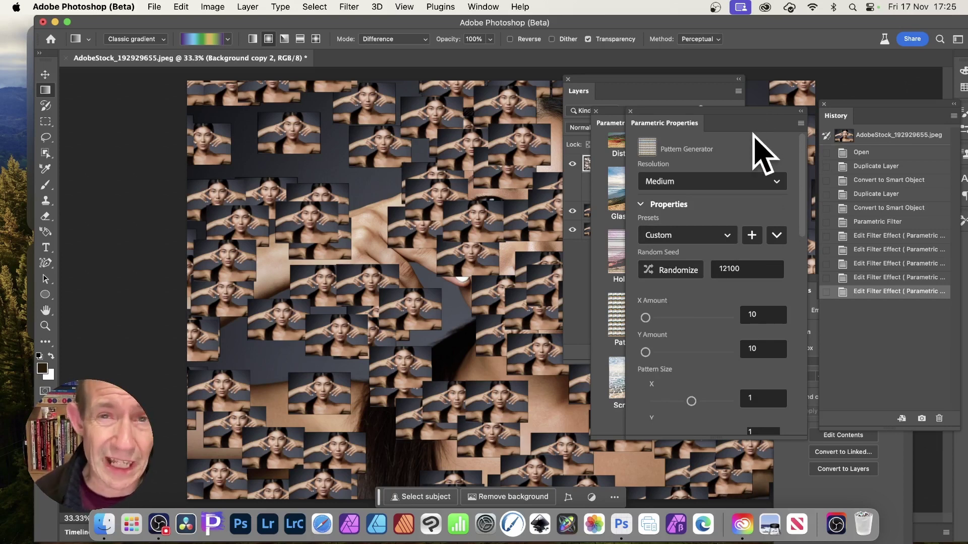
- Compare the Pattern Generator's rendering quality by setting its Resolution to Draft and finally to Ultra
left_click(695, 182)
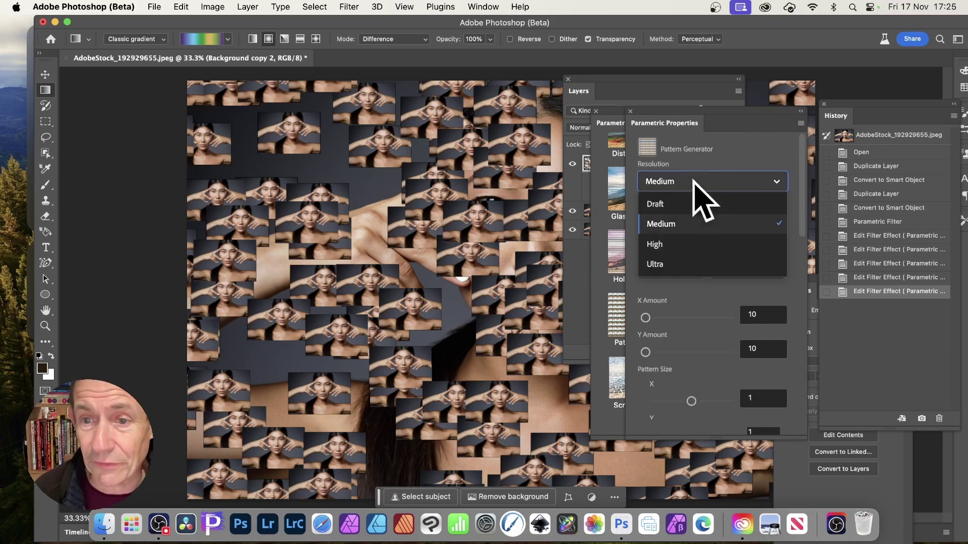
left_click(666, 203)
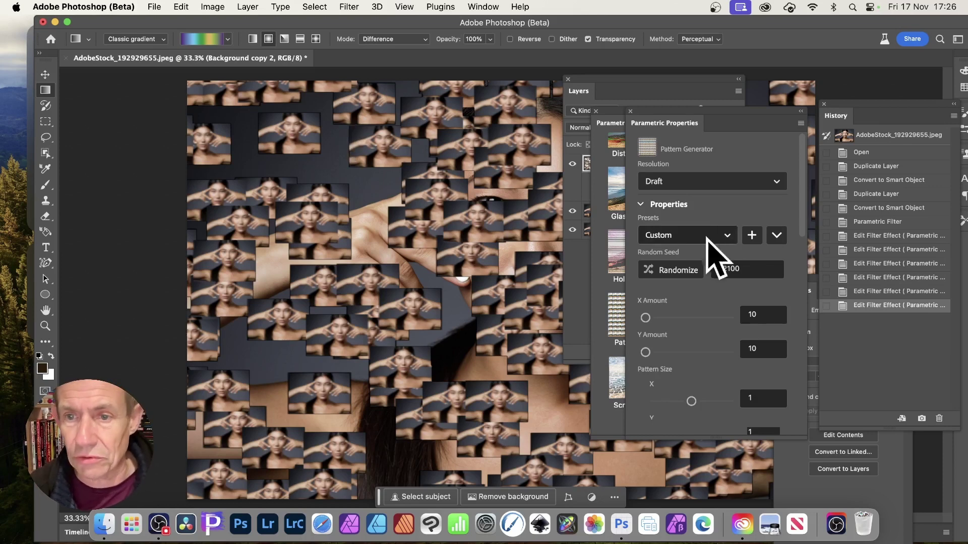
left_click(716, 182)
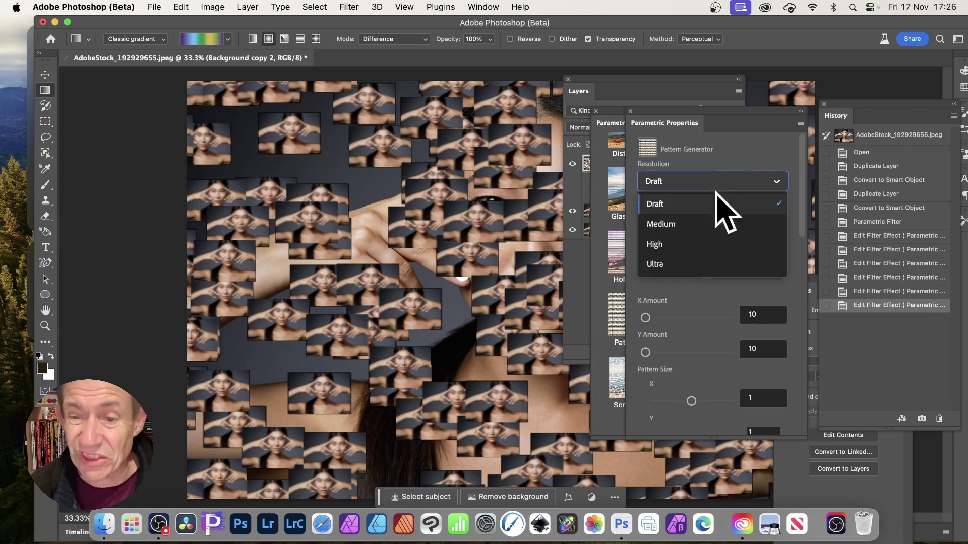
left_click(684, 263)
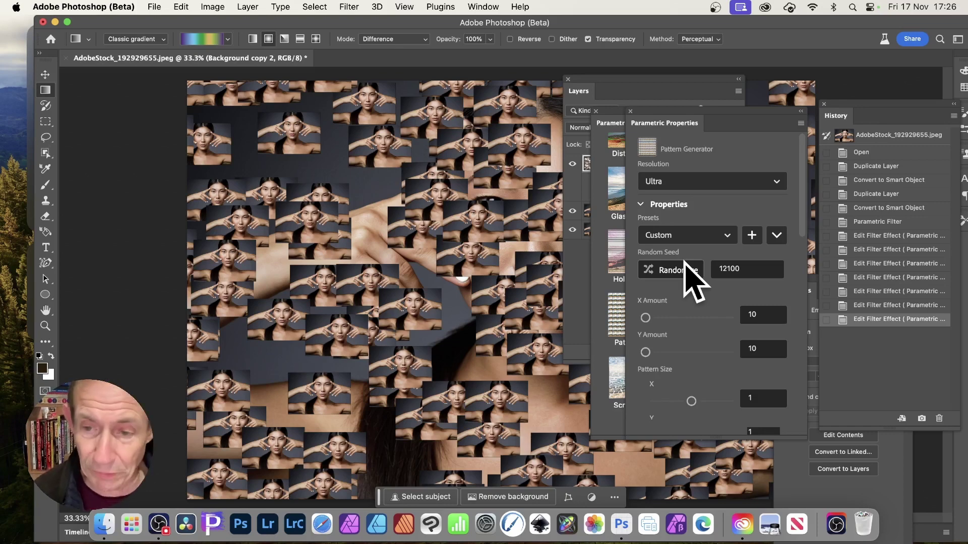
- Delete the two filtered layer copies, apply the Rain Filter to the portrait, and check the layer stack before returning to the filter's properties
key("Delete")
key("Delete")
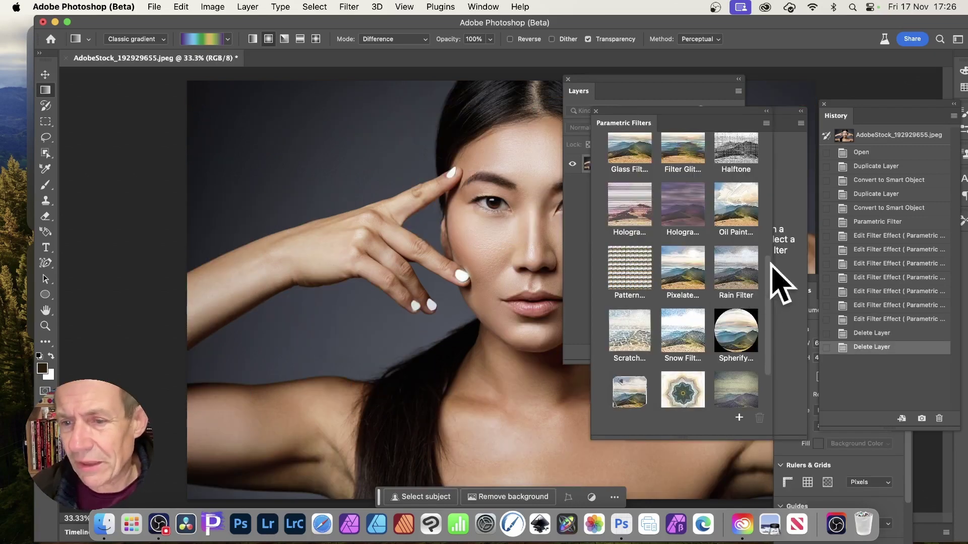
left_click(736, 275)
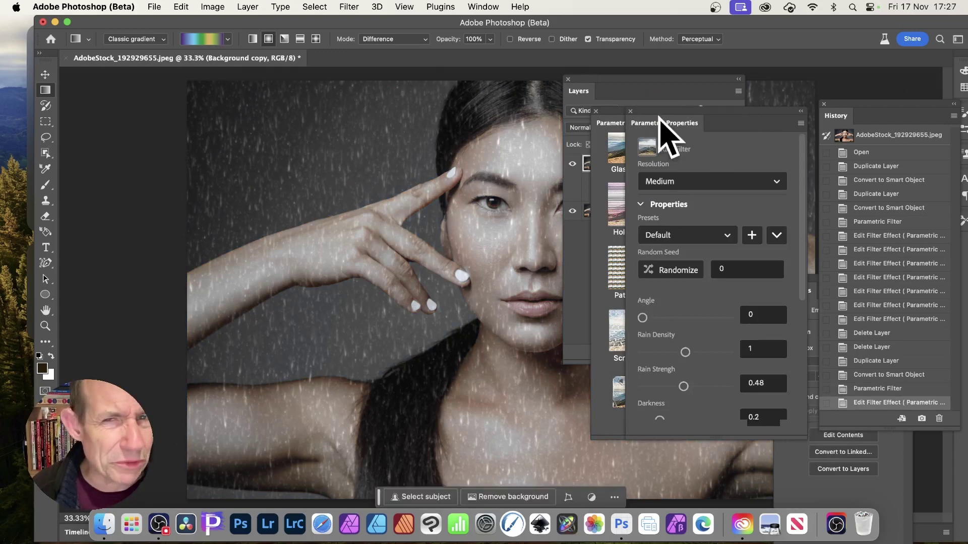
left_click(646, 85)
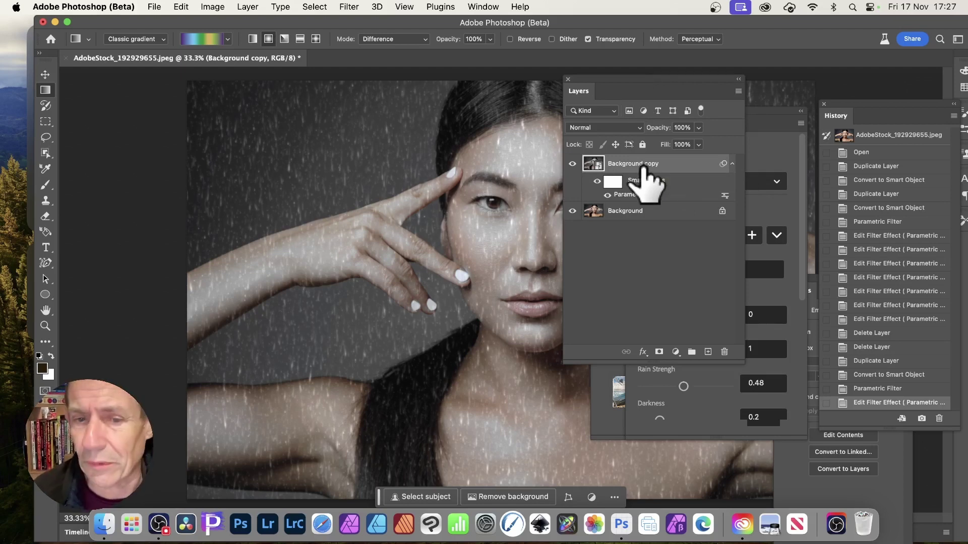
left_click(781, 134)
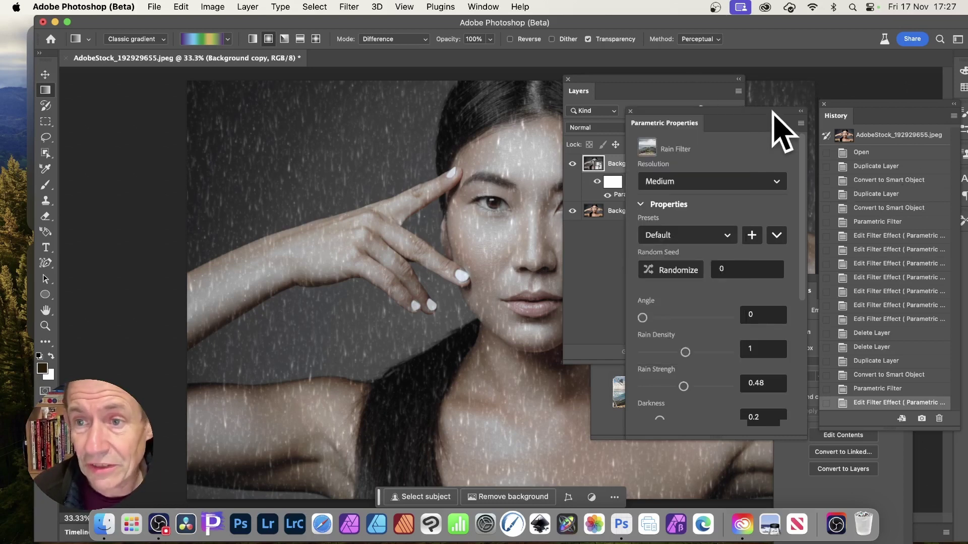
- Set the Rain Filter's Angle to 156, rain strength to 0.75 and Darkness to 0.46
left_click(679, 318)
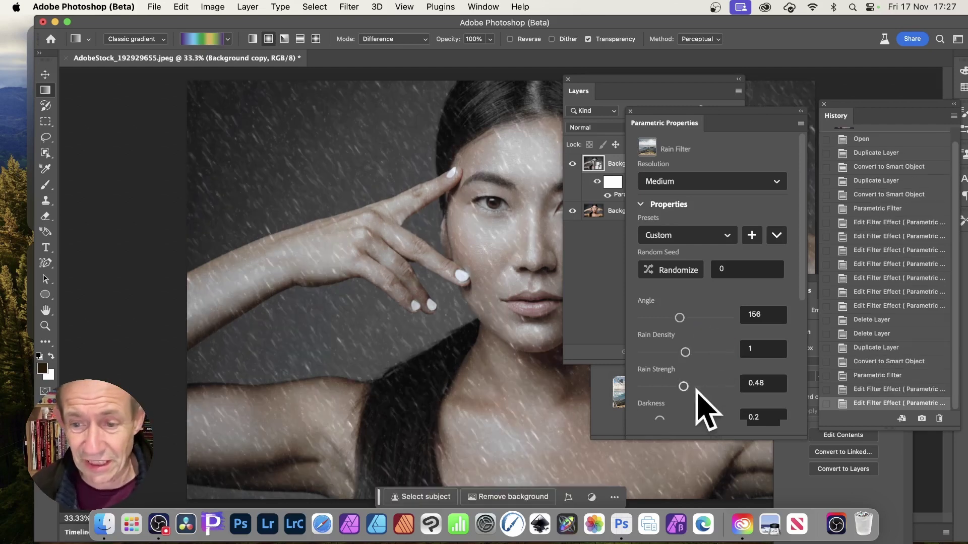
left_click_drag(683, 386, 708, 387)
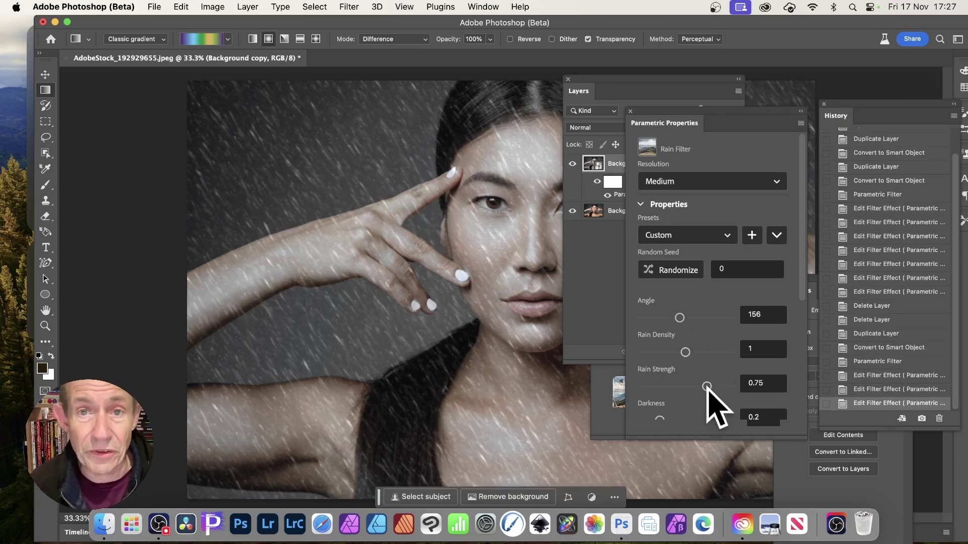
scroll(691, 298, "down", 5)
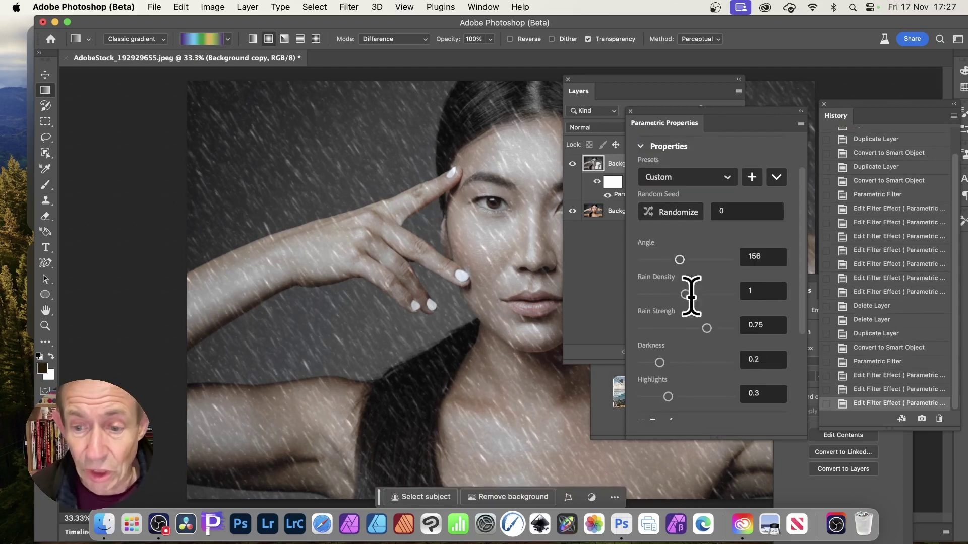
left_click_drag(673, 309, 682, 308)
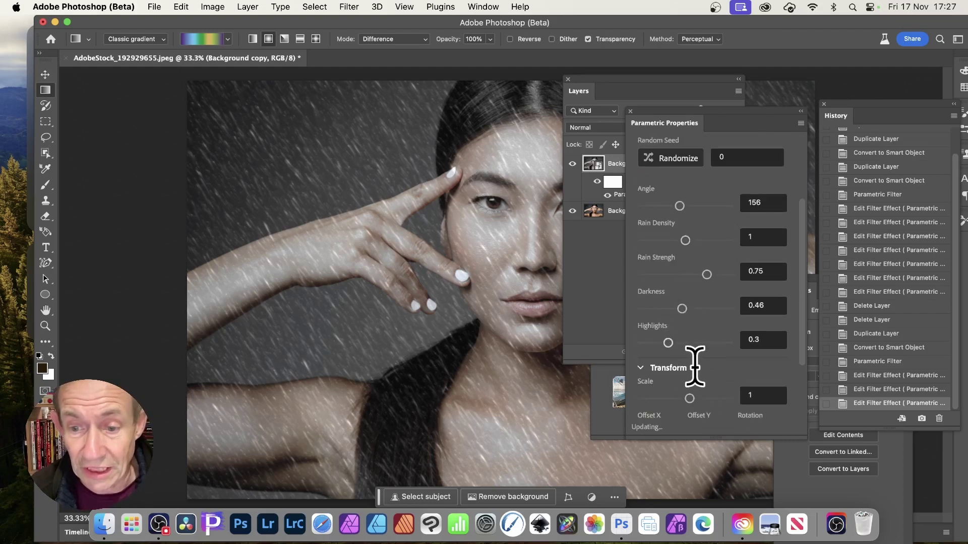
scroll(698, 363, "down", 4)
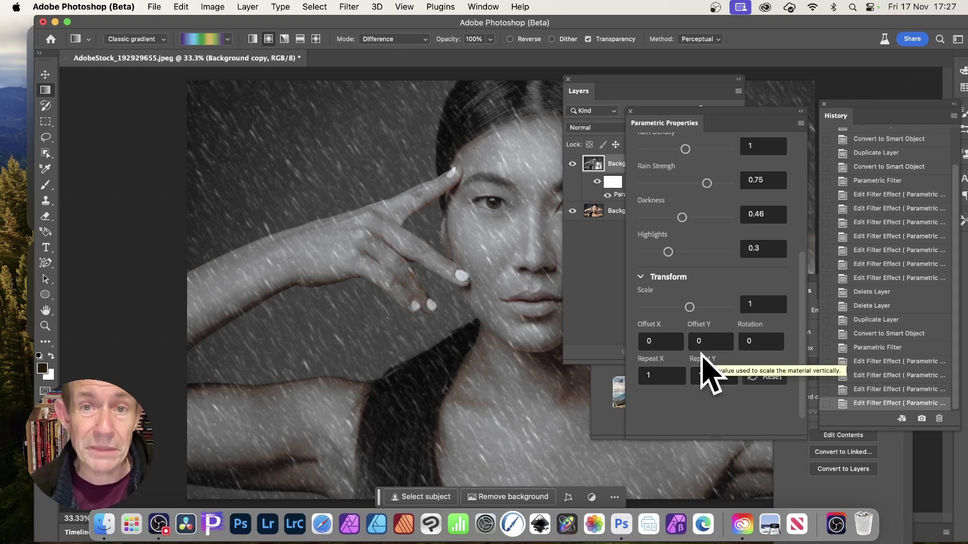
- Move the Parametric Properties panel clear of the filter list and replace the rain effect with the scratch filter
left_click(634, 98)
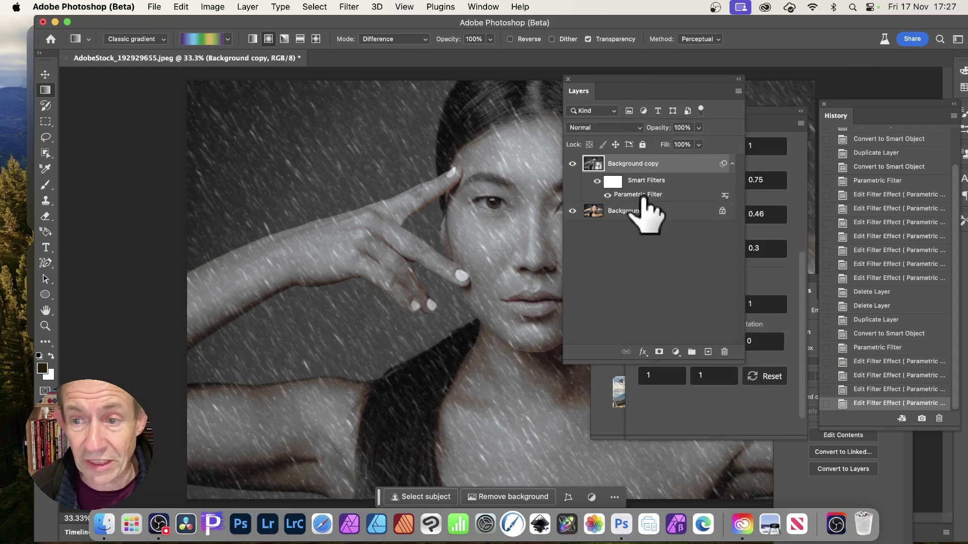
left_click_drag(761, 135, 905, 215)
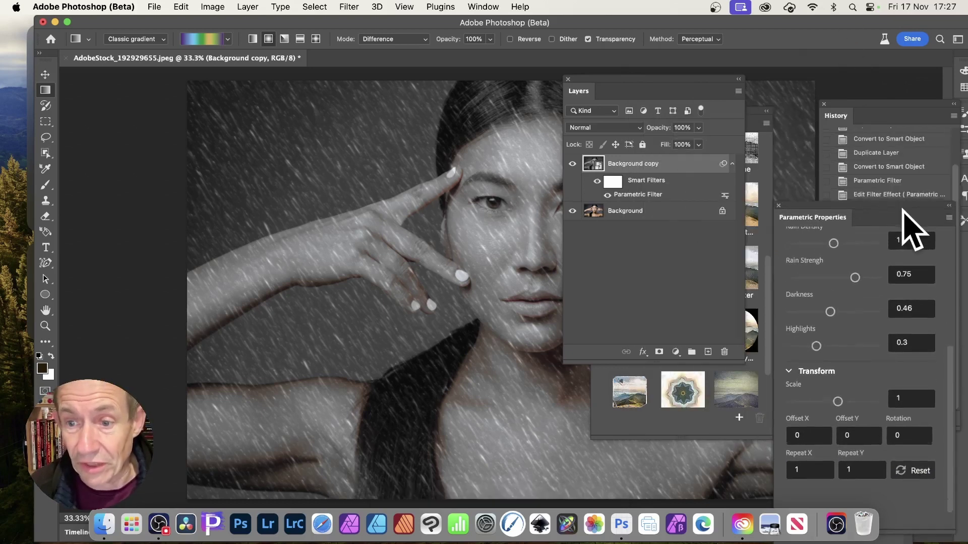
left_click(766, 140)
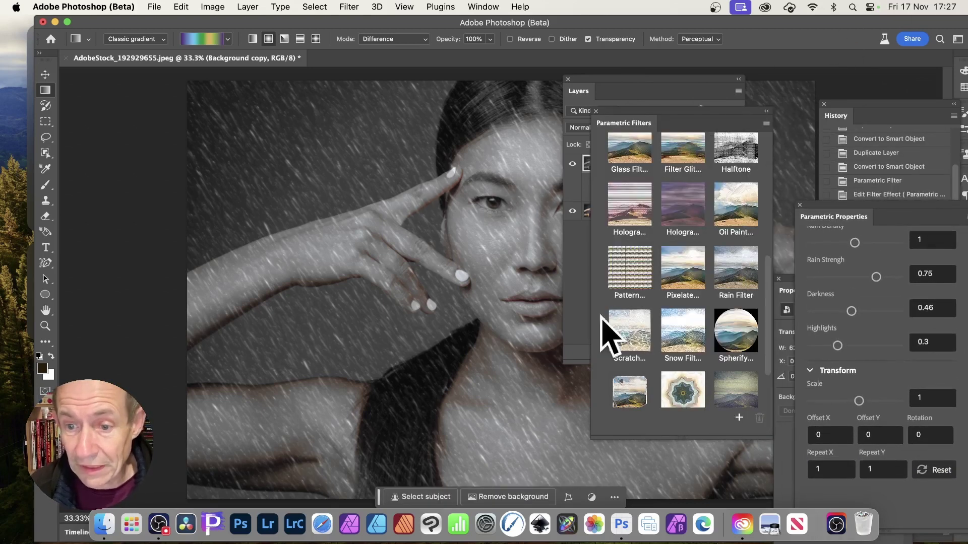
scroll(657, 328, "down", 1)
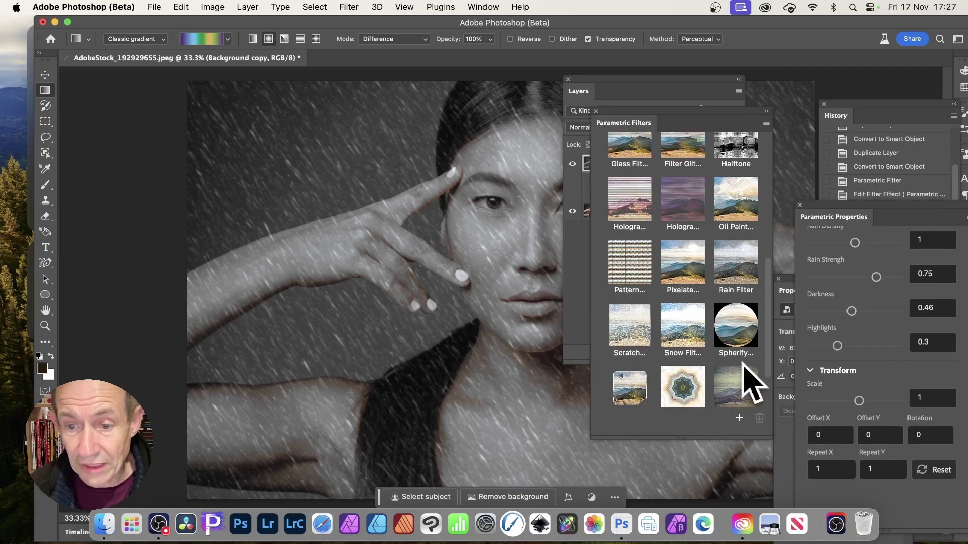
left_click(630, 325)
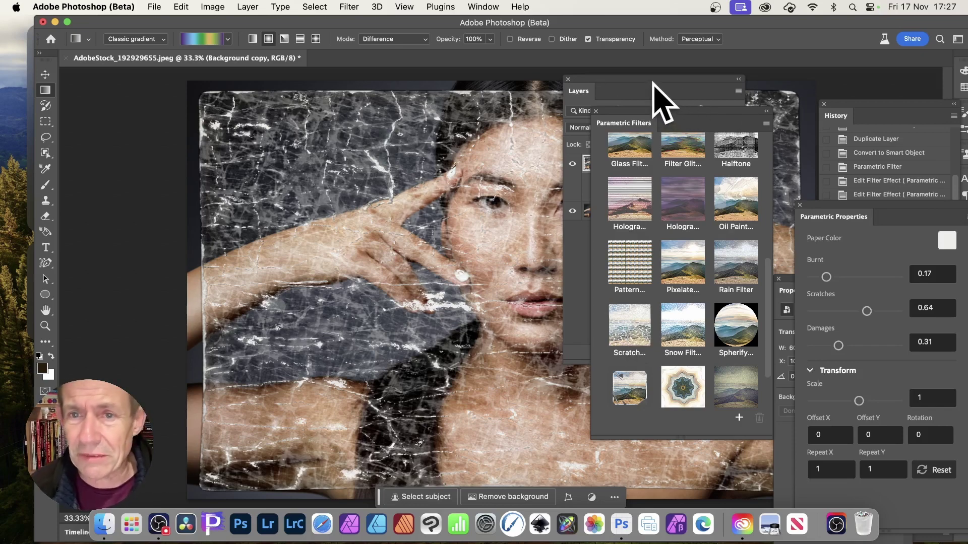
- Move the Layers panel aside, switch the effect to the Pixelate filter, and place the Parametric Properties panel over the portrait
left_click_drag(656, 83, 770, 108)
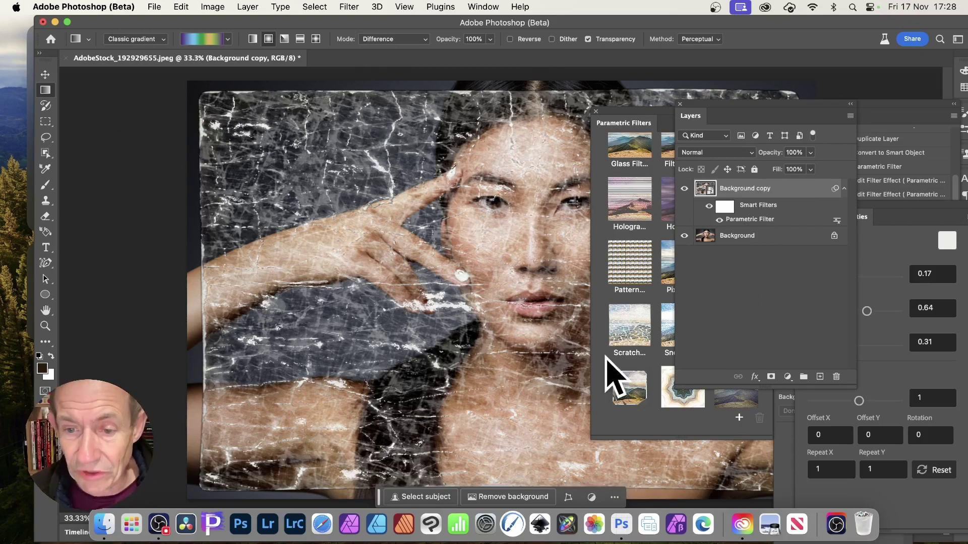
left_click(611, 371)
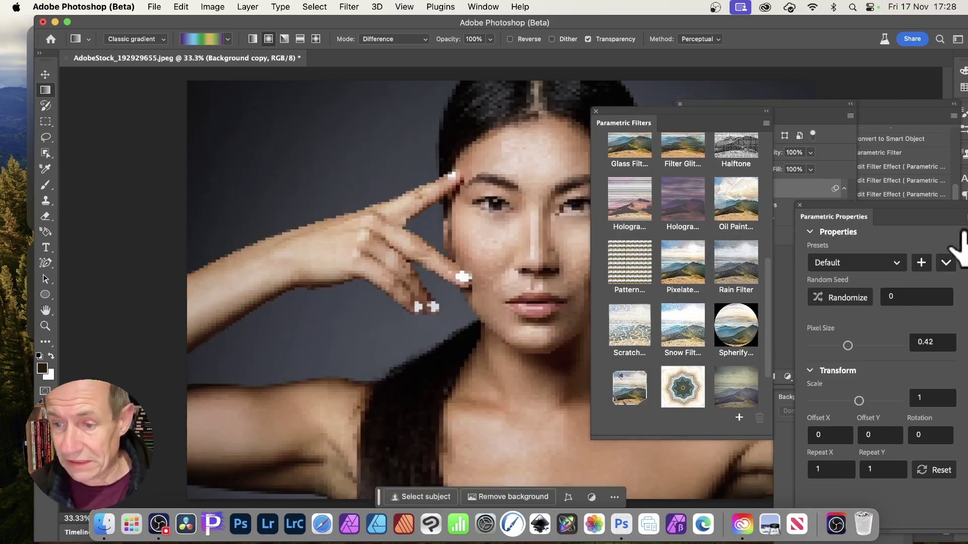
left_click_drag(854, 215, 534, 125)
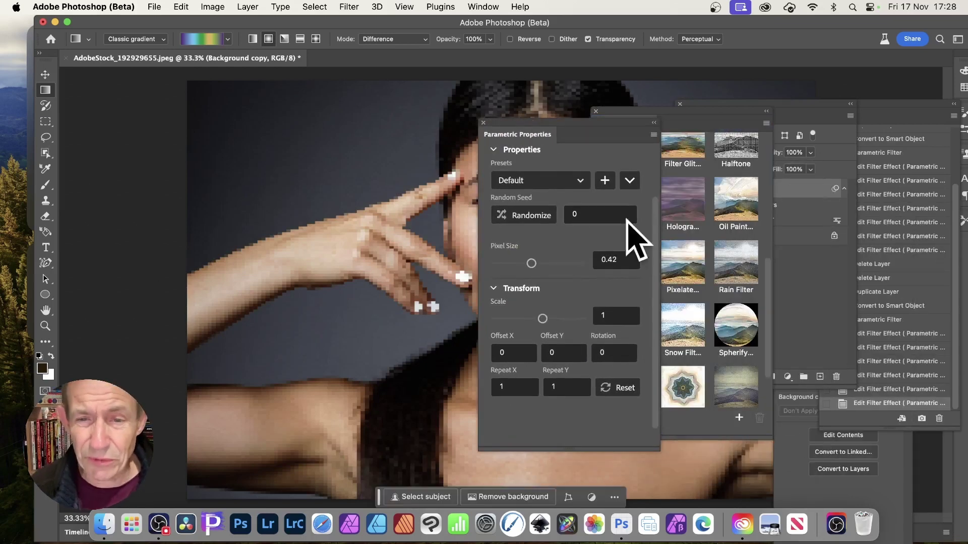
- Set the Pixelate filter's Pixel Size to 0.75 and Transform Scale to 0.5, and move its properties panel off the image
left_click_drag(531, 263, 561, 262)
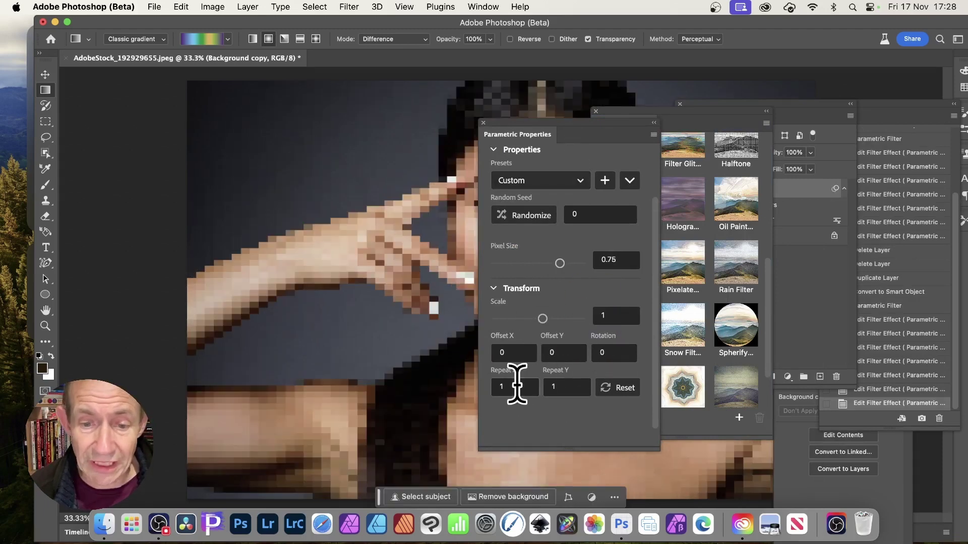
left_click(612, 317)
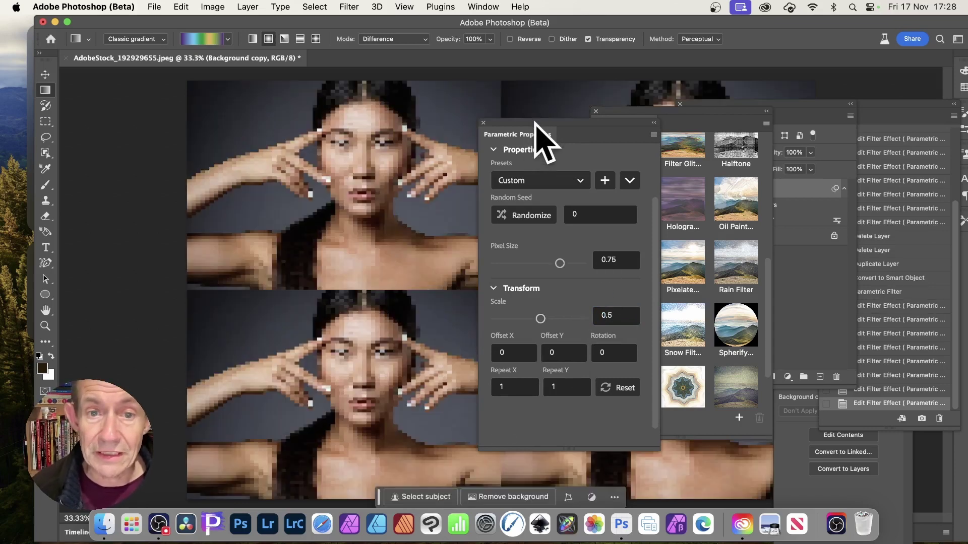
left_click_drag(536, 132, 687, 179)
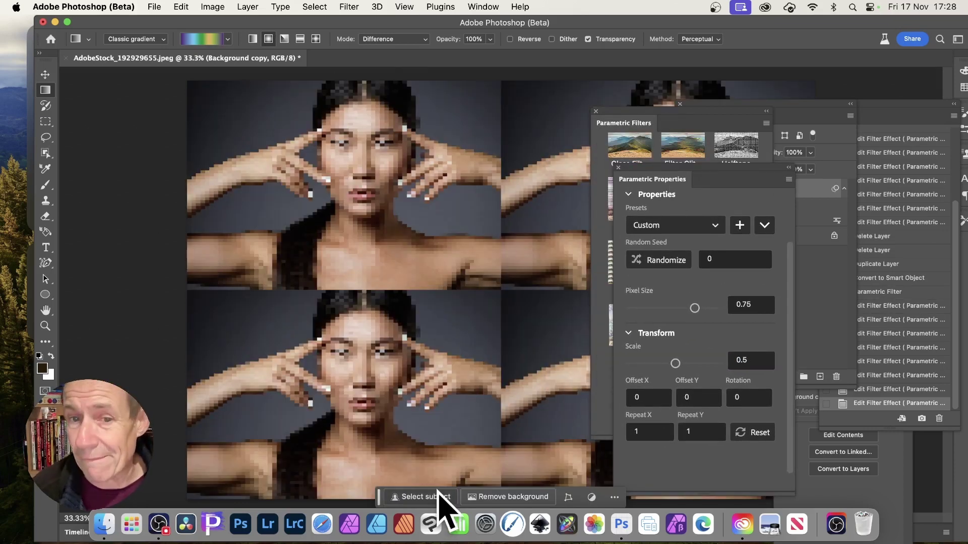
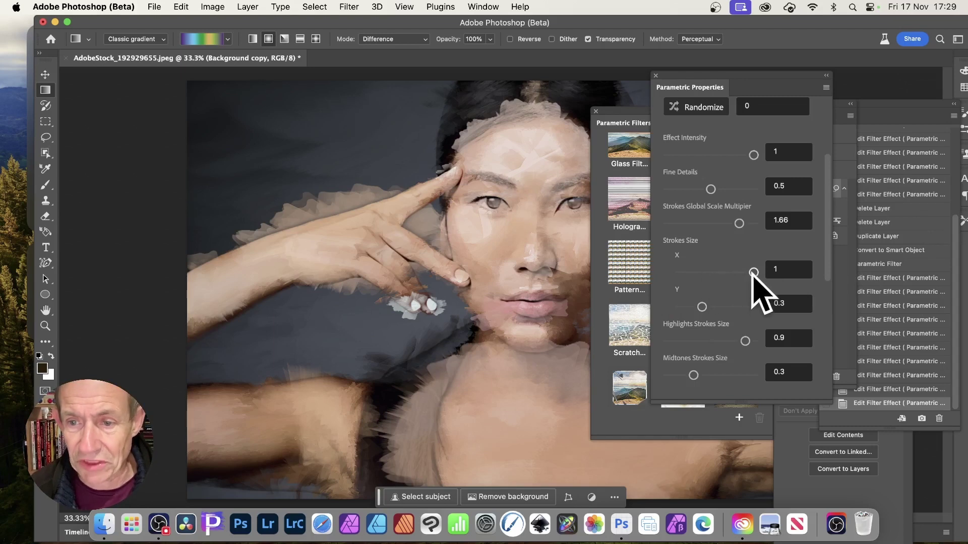
- Set the Oil Paint filter's Strokes Size X to 0.17 and Background Strokes Size to 0.88
mouse_move(754, 272)
left_mouse_down()
mouse_move(712, 292)
mouse_move(648, 292)
left_mouse_up()
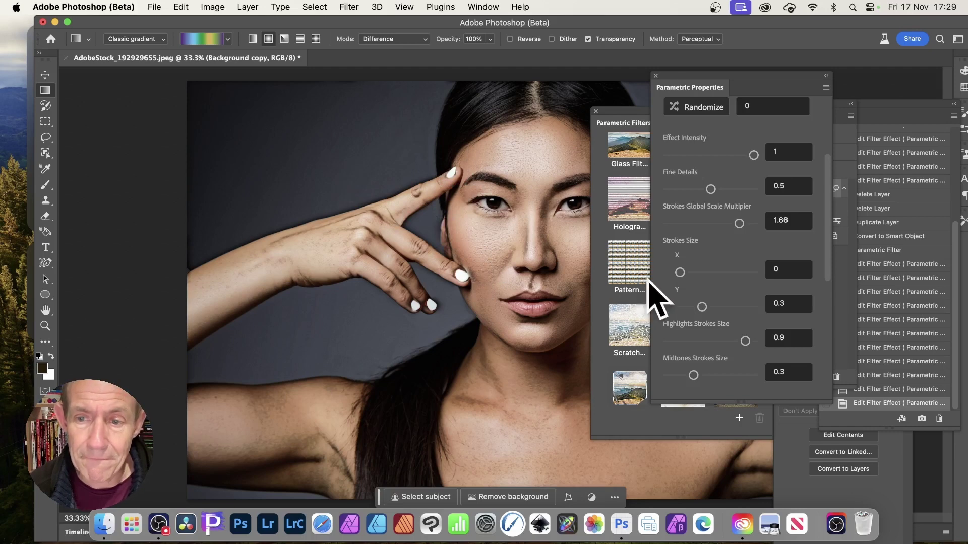
left_click_drag(680, 272, 692, 272)
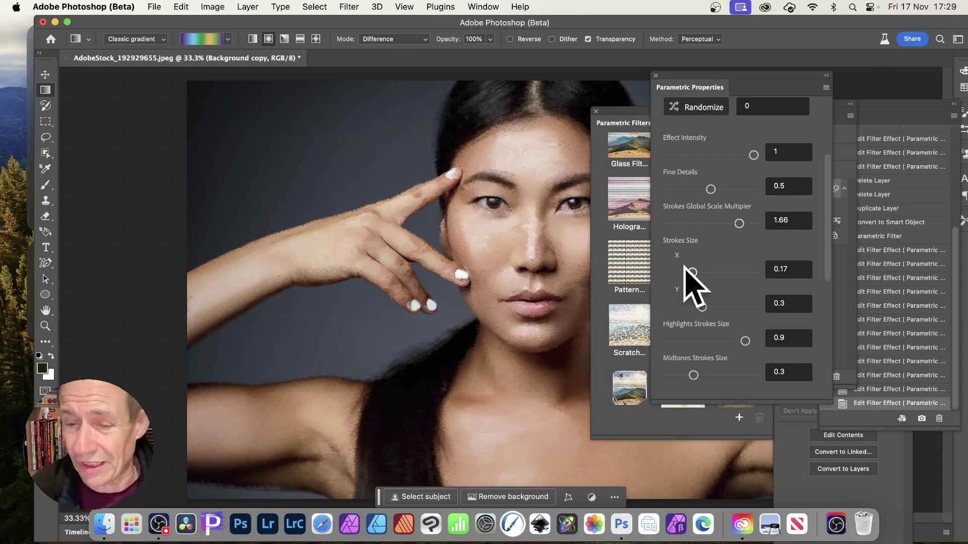
scroll(689, 282, "down", 5)
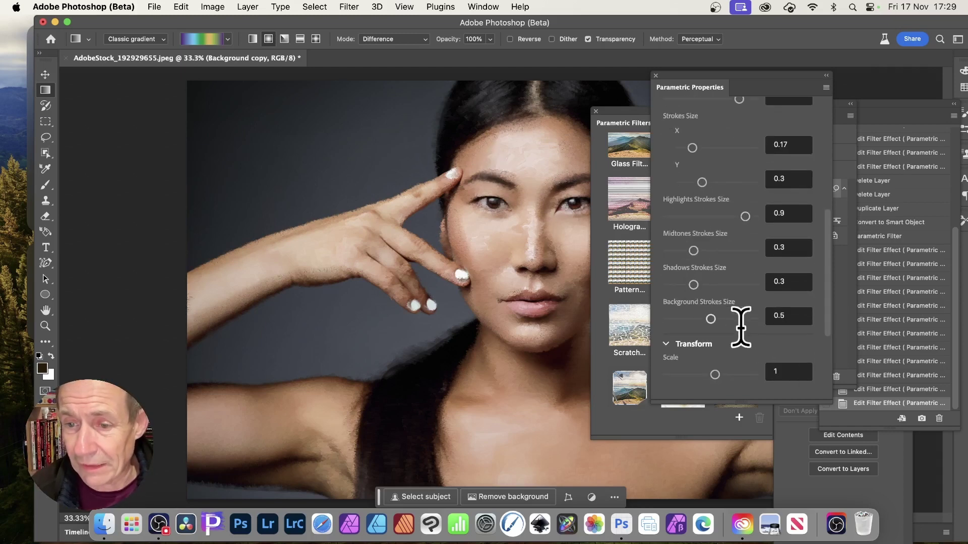
left_click_drag(740, 319, 743, 319)
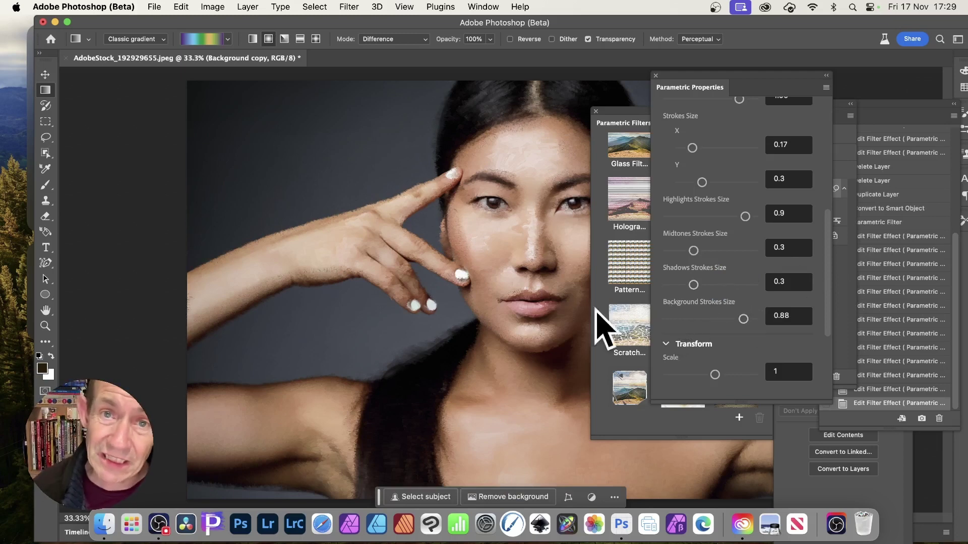
- Apply the Glass Filter with Relief 1 Intensity 0.5, Glass 2 Intensity 0.83 and Relief 2 Intensity 0.75
left_click(639, 127)
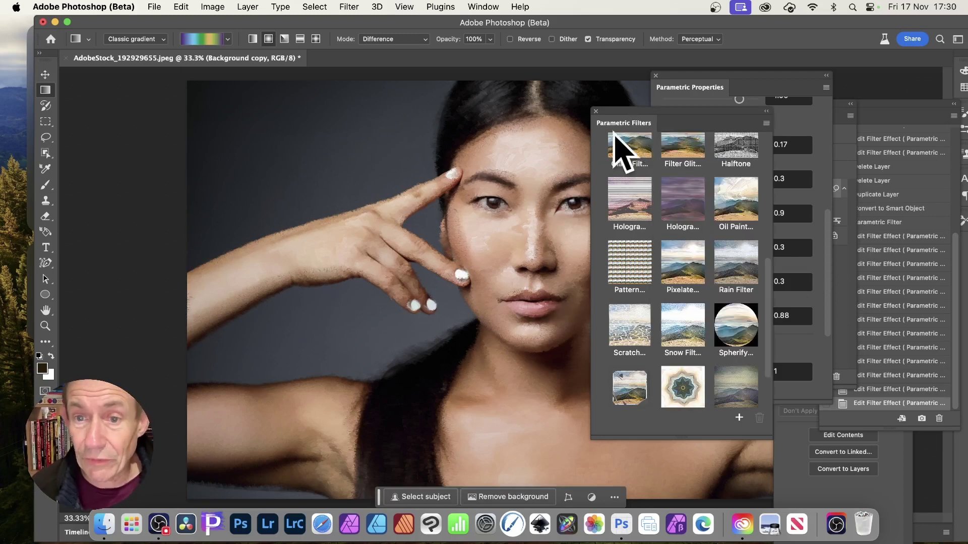
left_click(636, 144)
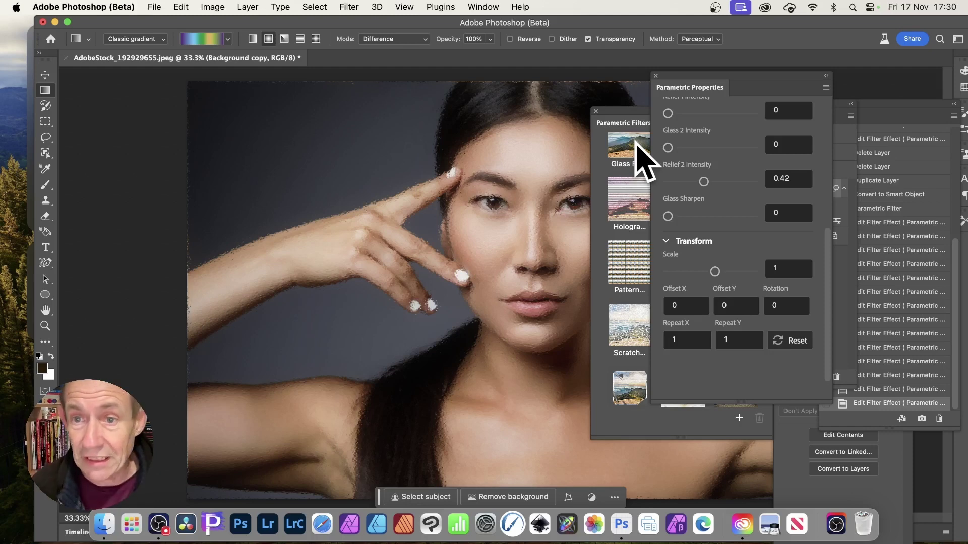
left_click_drag(668, 112, 710, 113)
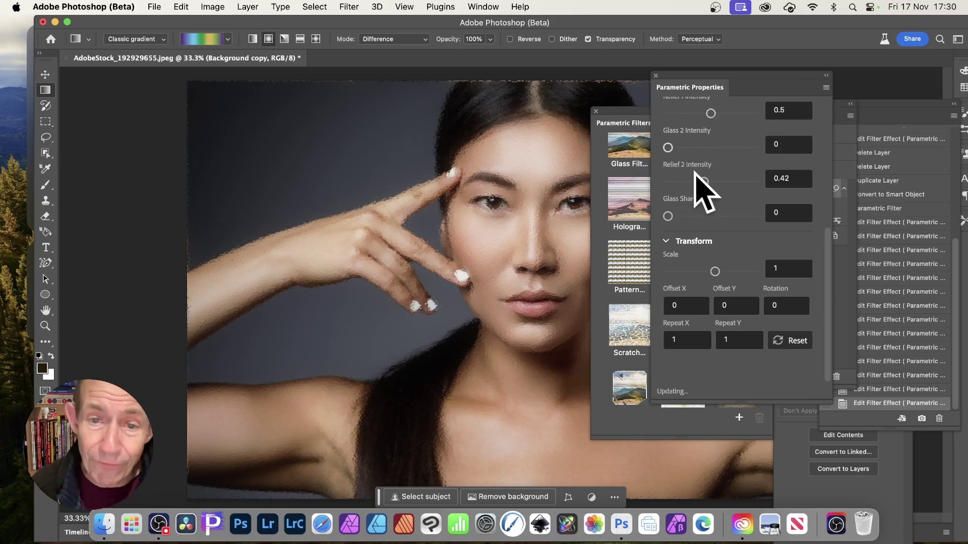
left_click_drag(668, 147, 737, 147)
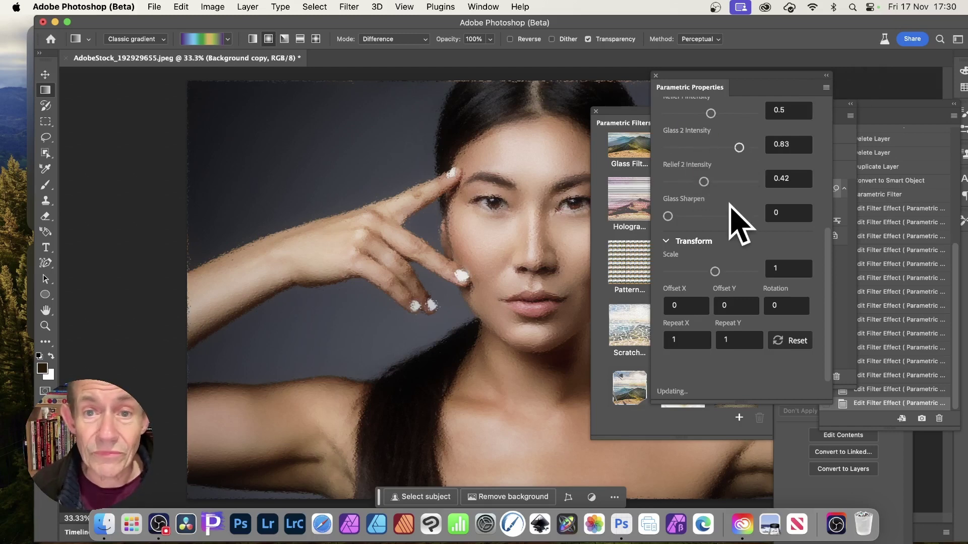
scroll(726, 202, "up", 5)
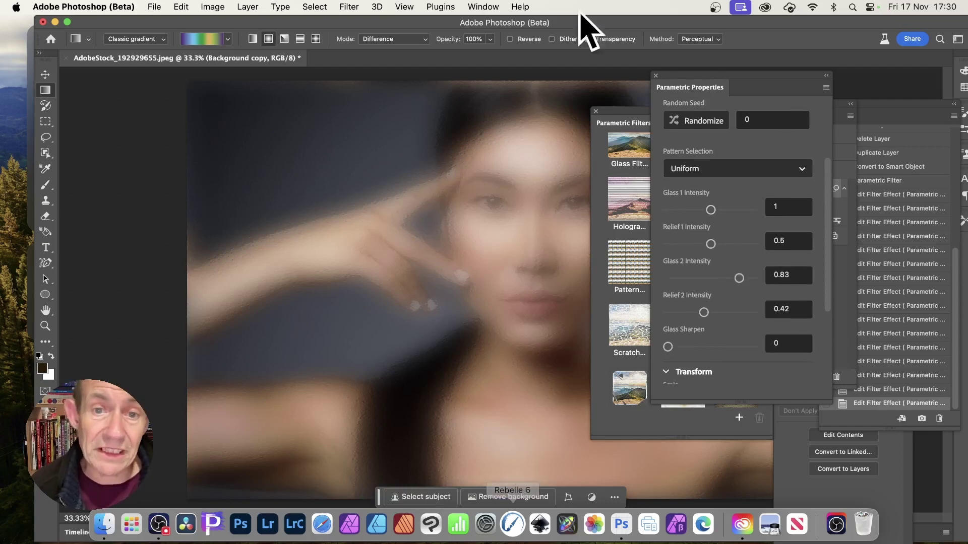
left_click(732, 312)
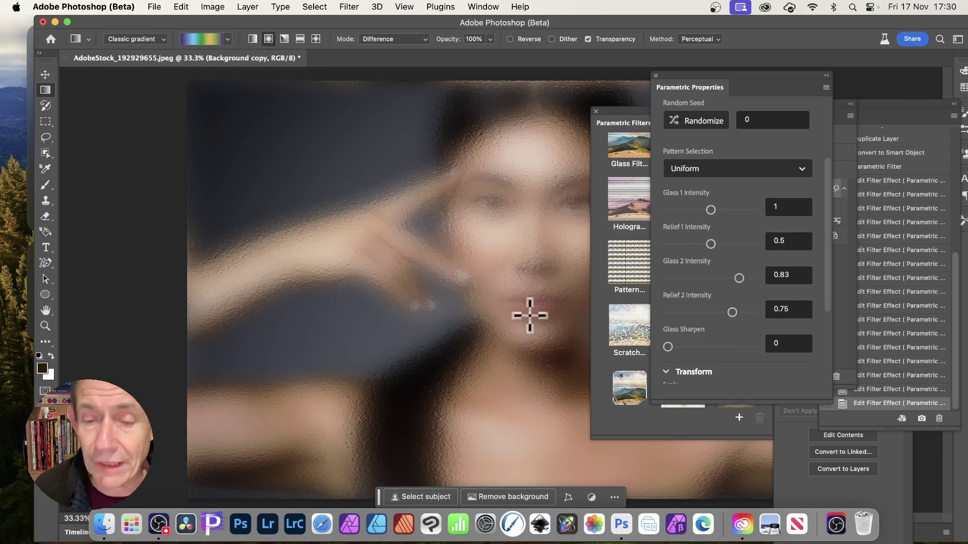
- Apply the Spherify filter with Sphere Scale X at 0.17 and a red (ff0000) background color
key("BackSpace")
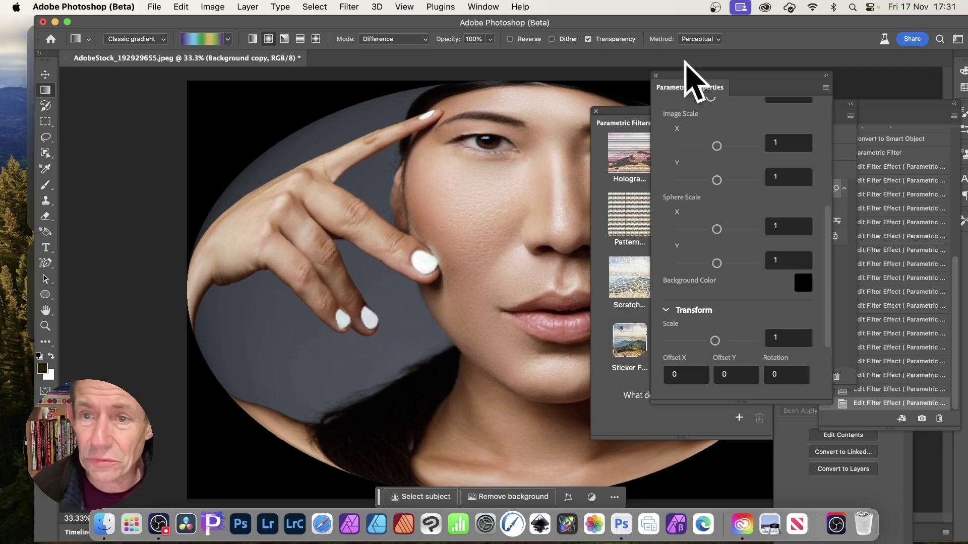
left_click(630, 115)
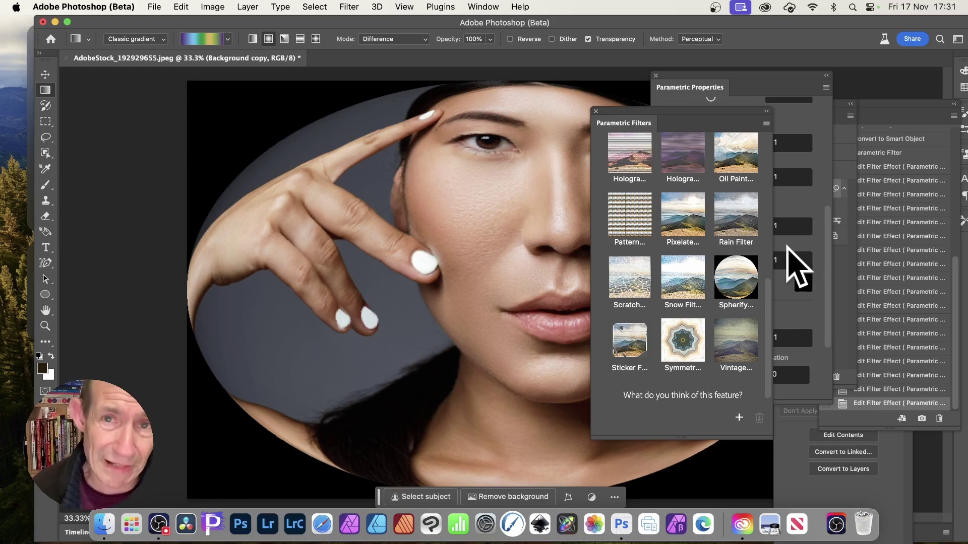
left_click(751, 84)
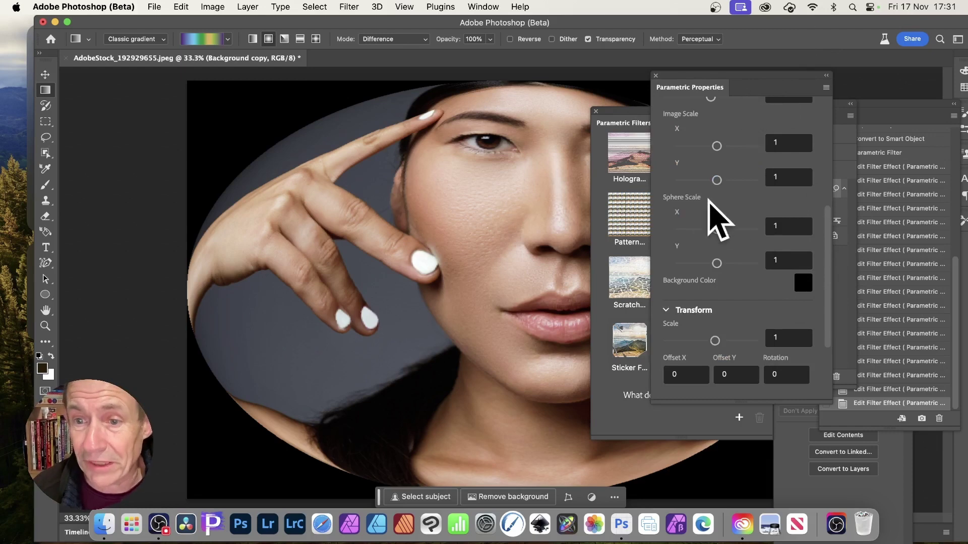
left_click_drag(716, 230, 685, 229)
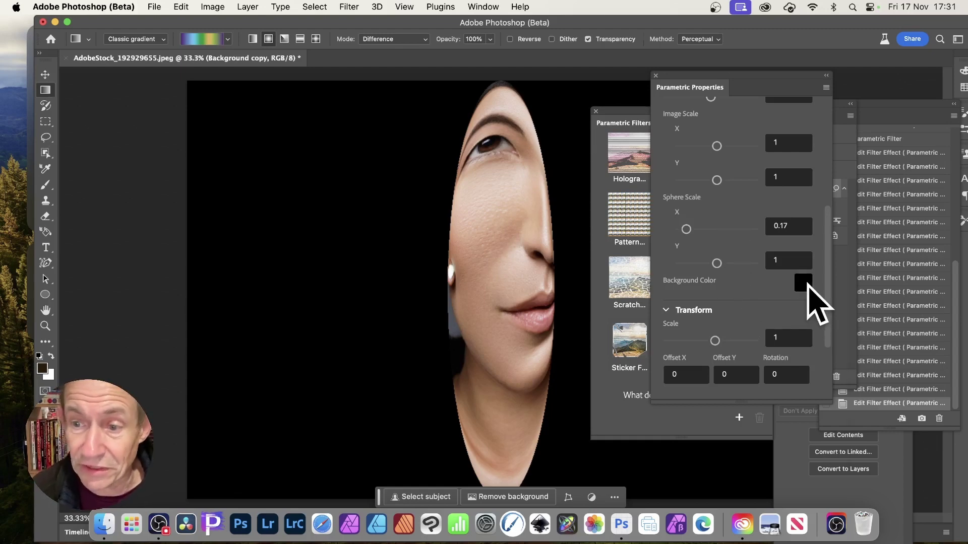
left_click(806, 284)
left_click(676, 284)
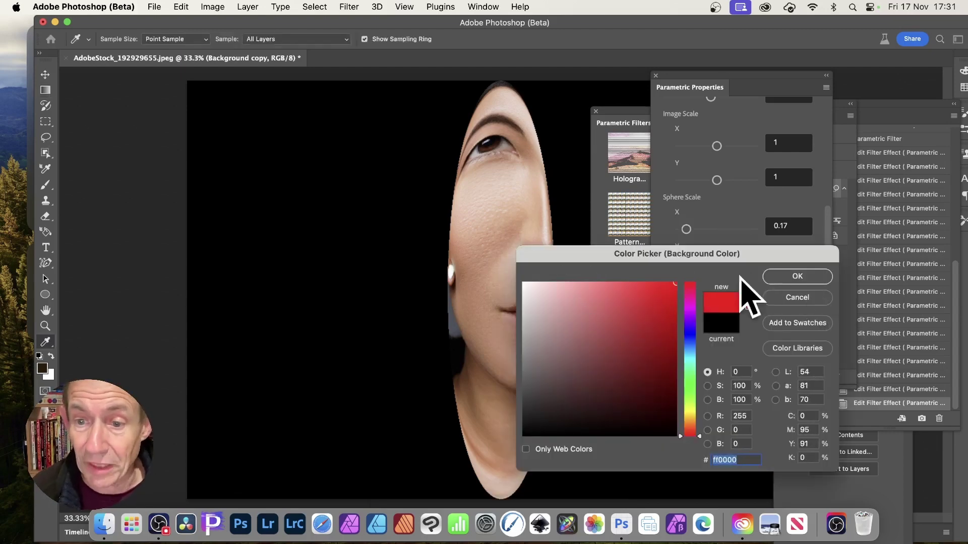
left_click(811, 278)
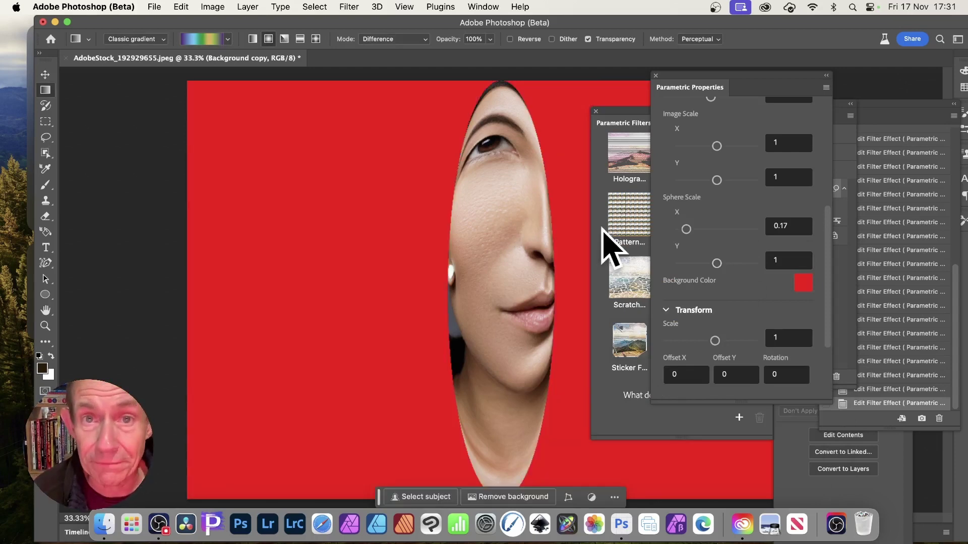
- Switch the effect to the Sticker Filter and reduce its Outline Thickness to 0
left_click(631, 339)
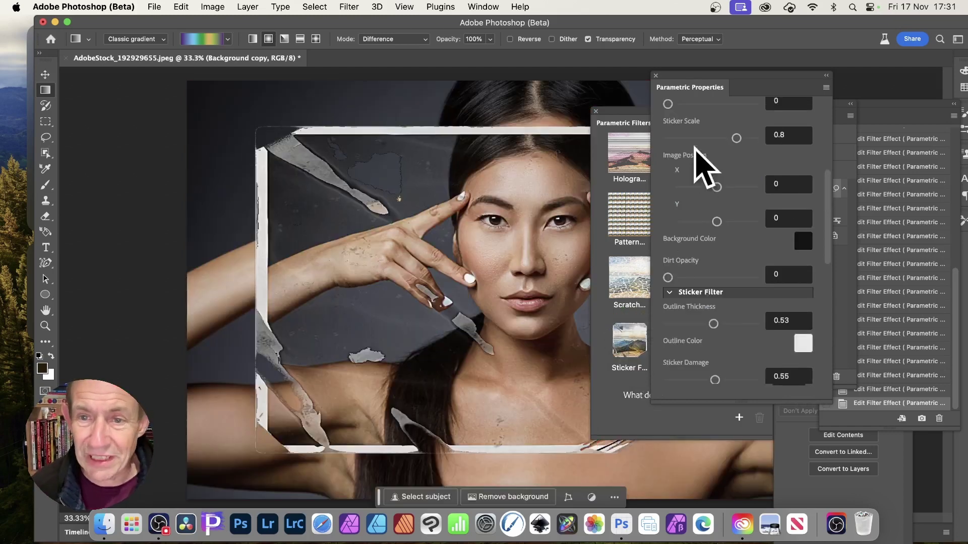
mouse_move(637, 113)
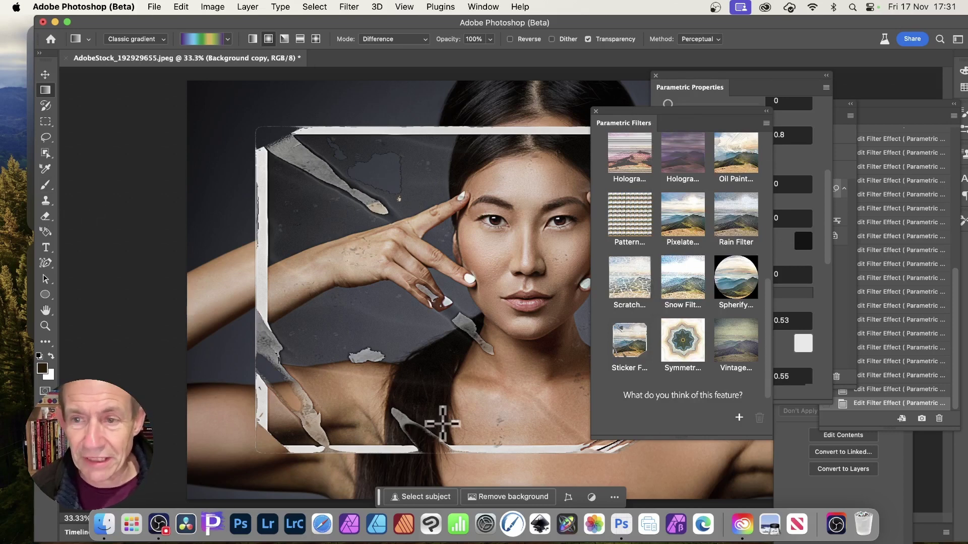
scroll(632, 227, "up", 1)
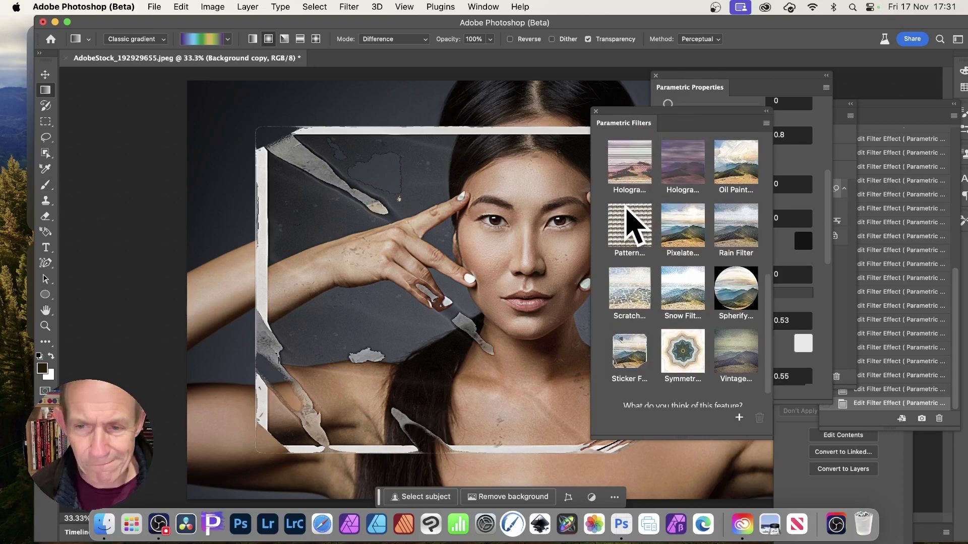
scroll(636, 311, "down", 2)
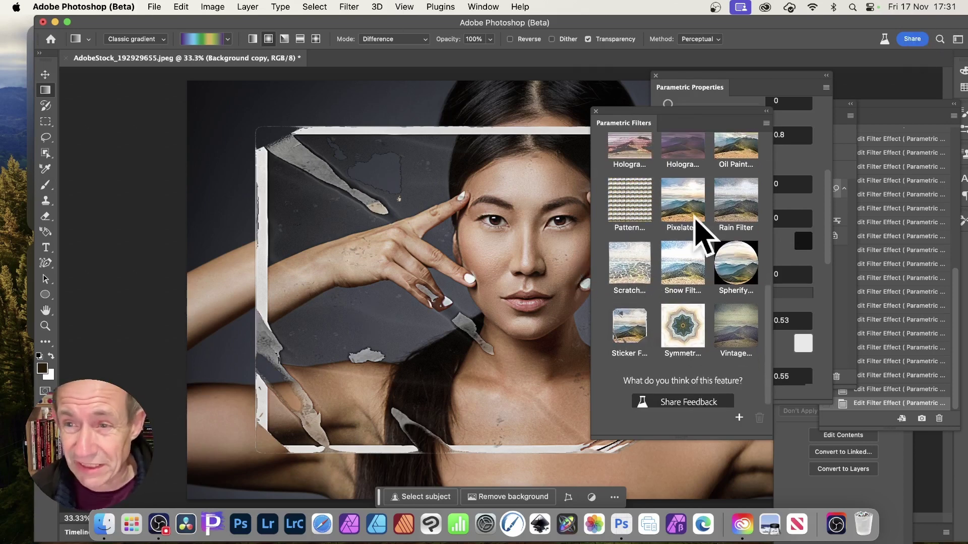
left_click(737, 76)
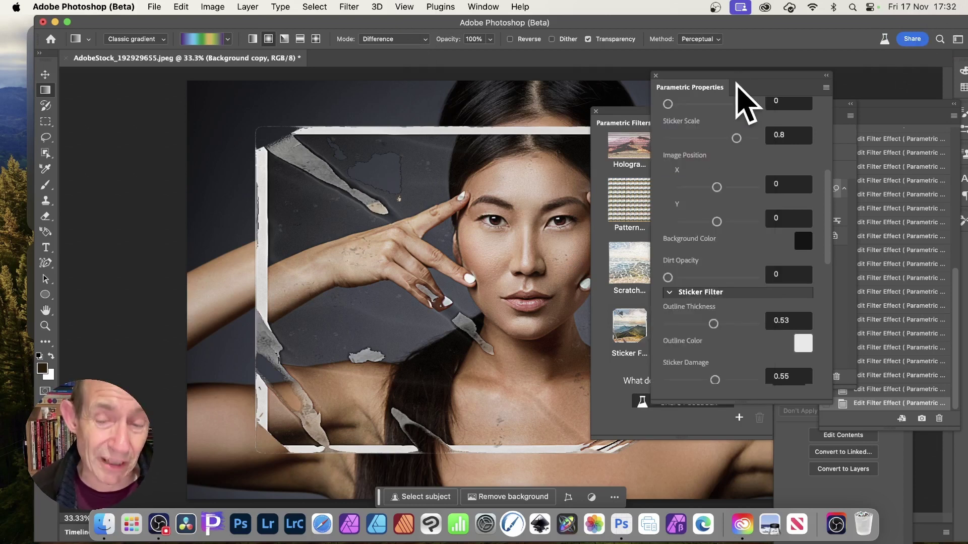
left_click(725, 292)
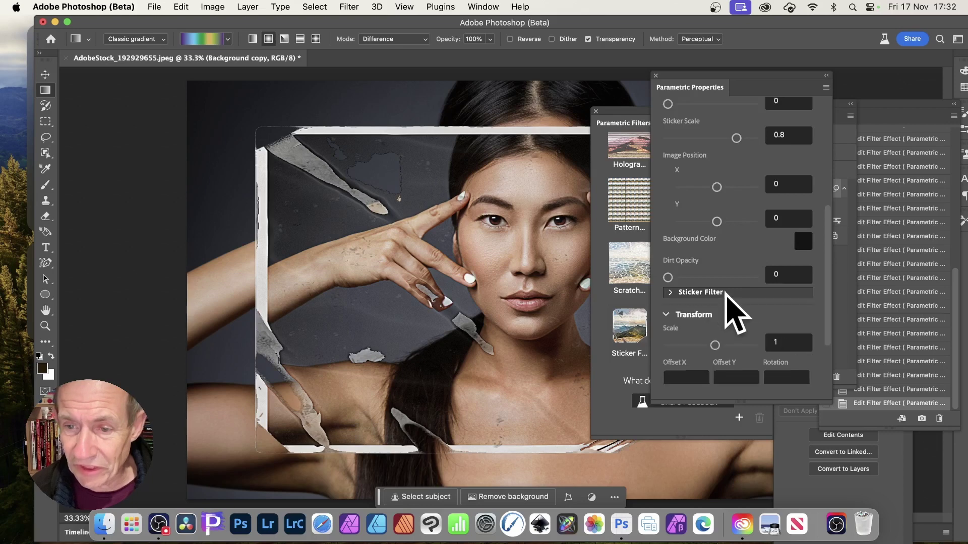
left_click(673, 295)
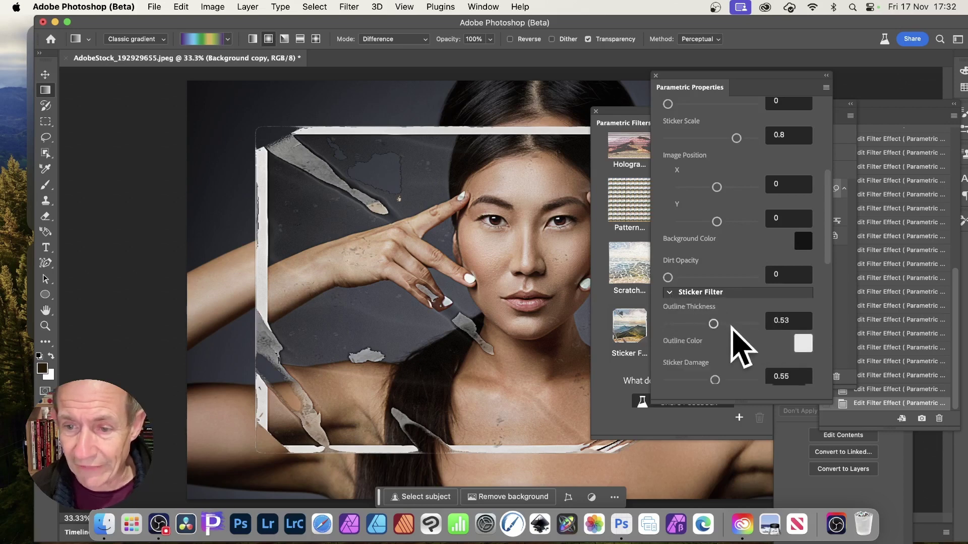
left_click_drag(724, 324, 737, 324)
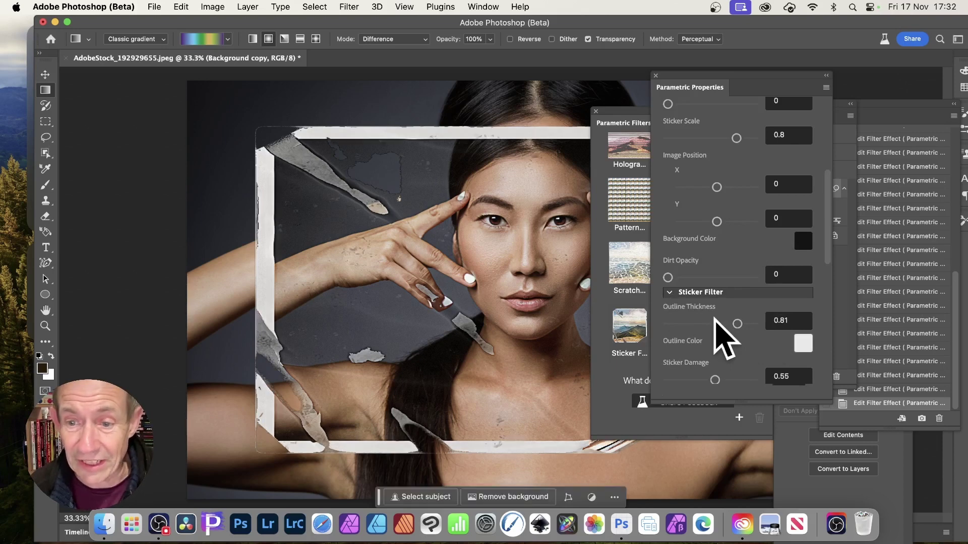
left_click_drag(737, 324, 649, 324)
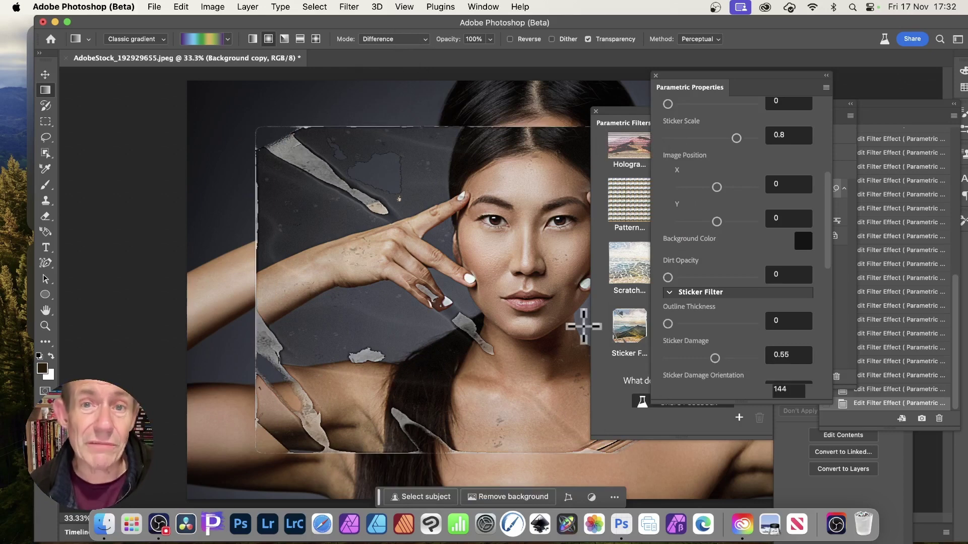
- Set the Sticker Filter's Glue Residue Color to yellow (ebeb00)
scroll(771, 323, "down", 3)
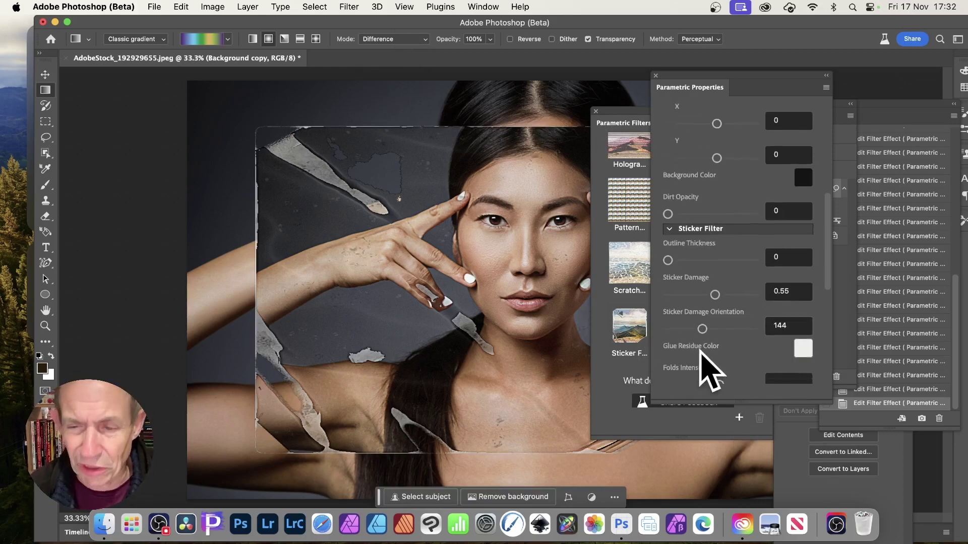
scroll(706, 372, "down", 2)
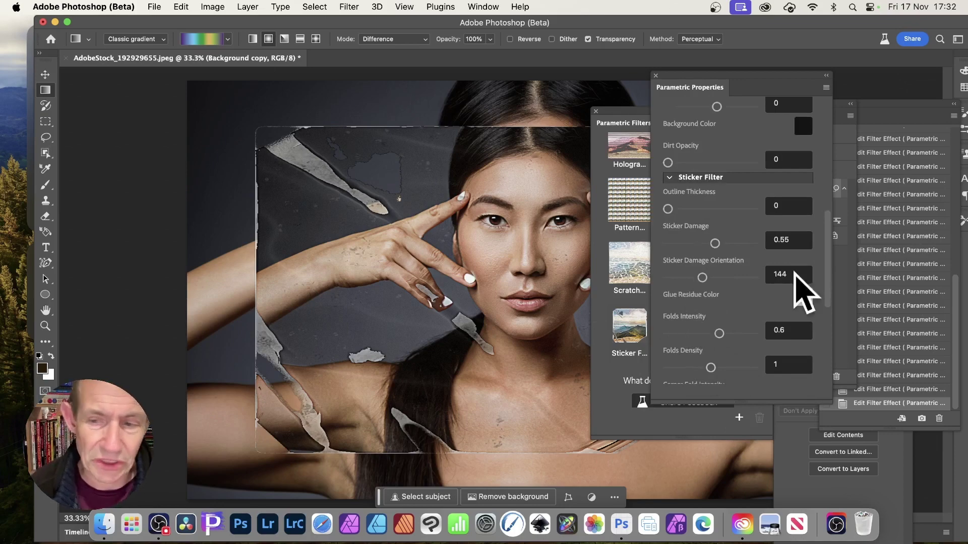
left_click(797, 295)
type("ffff00")
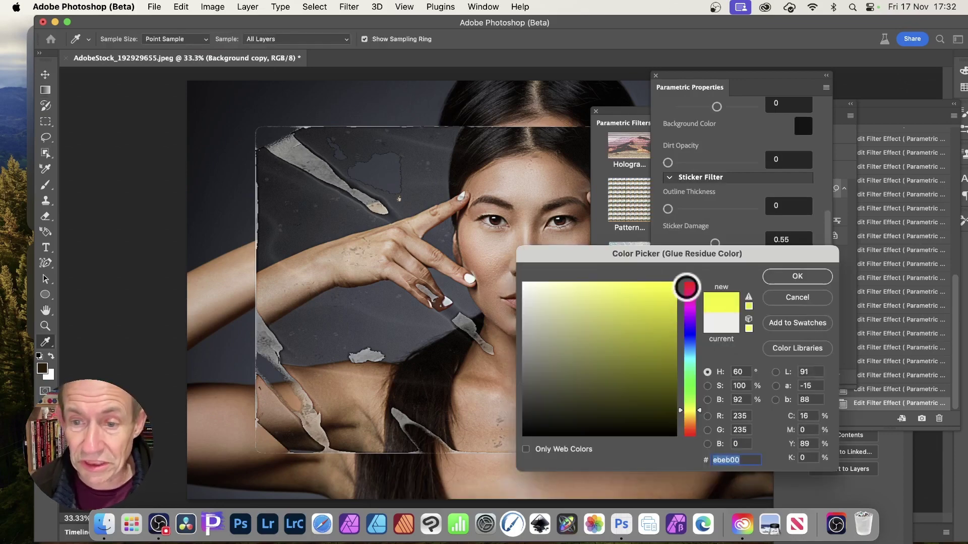
left_click(798, 276)
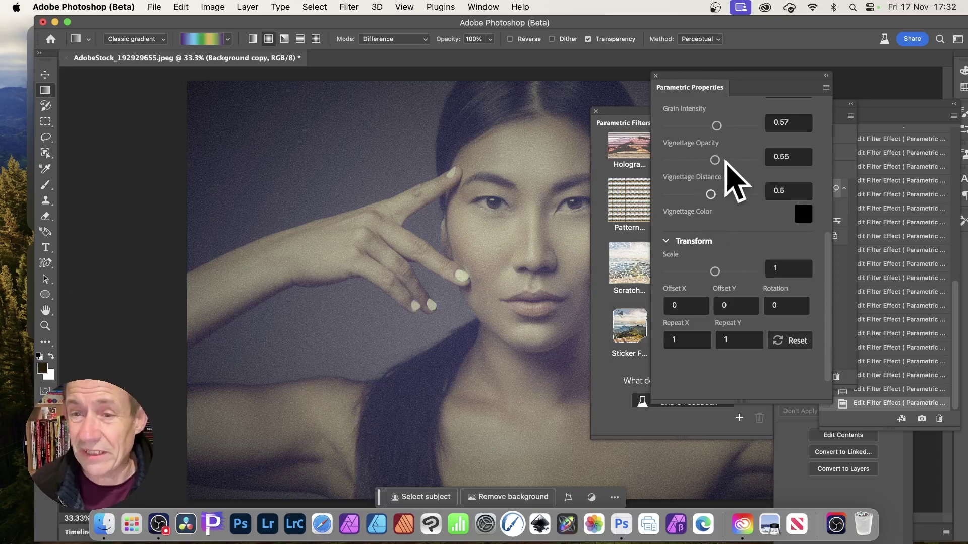
- Set the Vintage filter's Grain Intensity to 0.83, Vignettage Opacity to 0.92 and Vignettage Distance to 0.85
left_click_drag(713, 160, 676, 160)
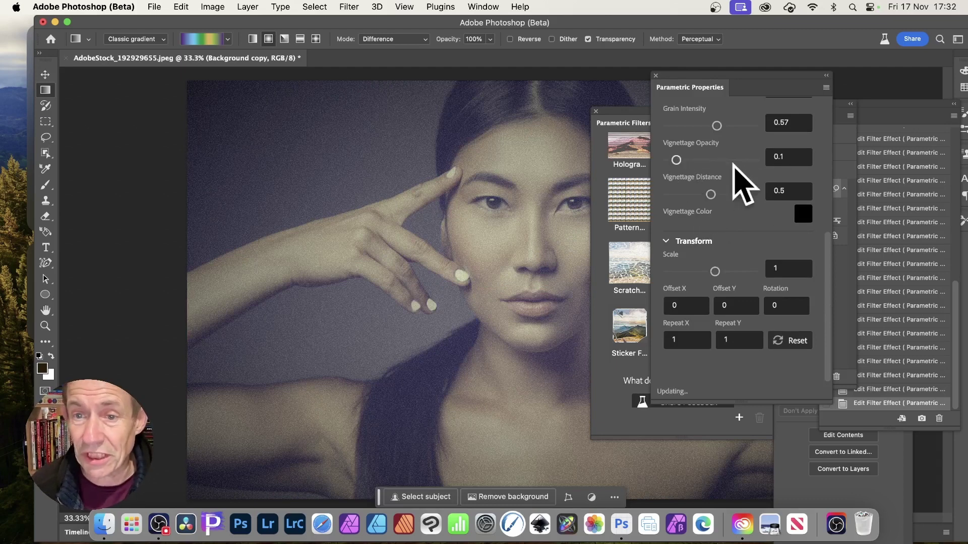
left_click_drag(711, 194, 740, 195)
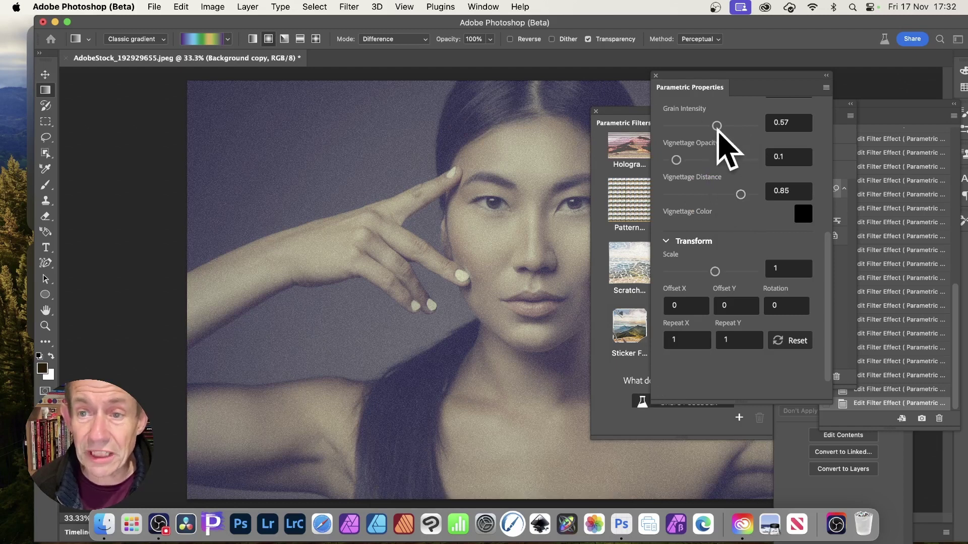
left_click_drag(716, 126, 739, 126)
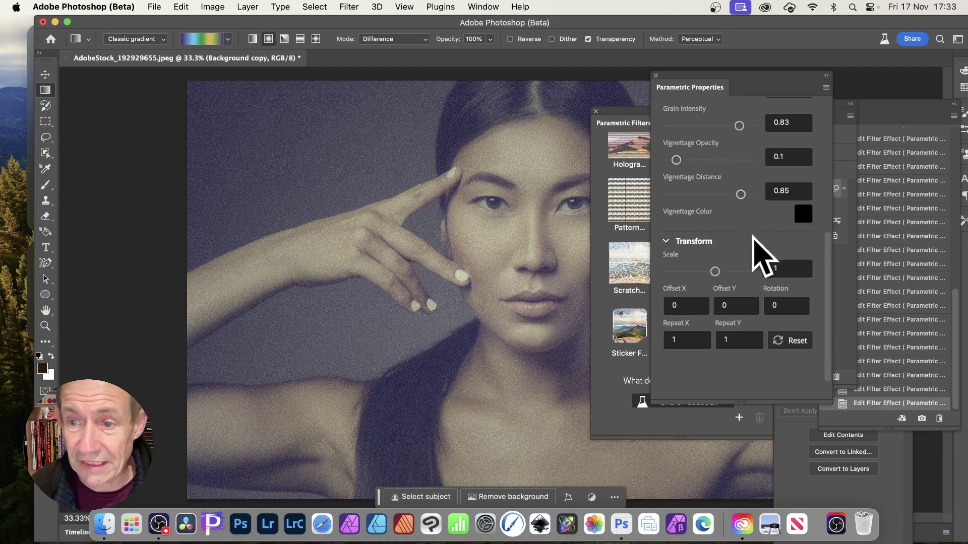
left_click_drag(676, 160, 747, 160)
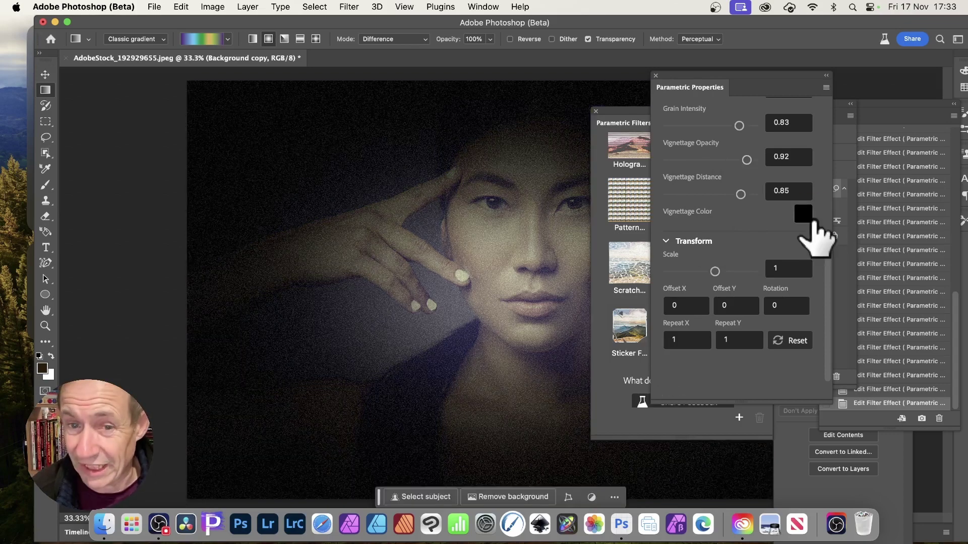
- Apply the Symmetry filter to the portrait, try the Cutted symmetry mode, and return to Blended
left_click(693, 338)
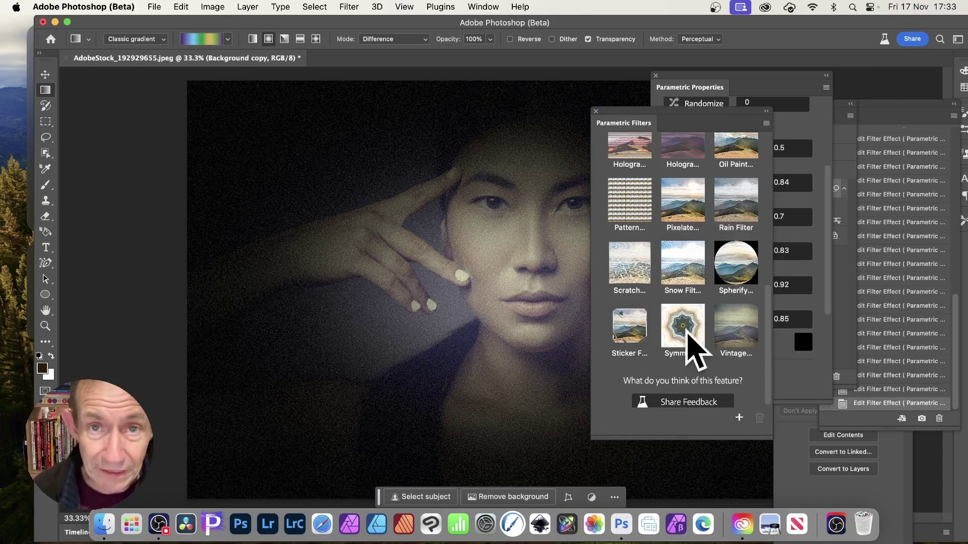
left_click(687, 336)
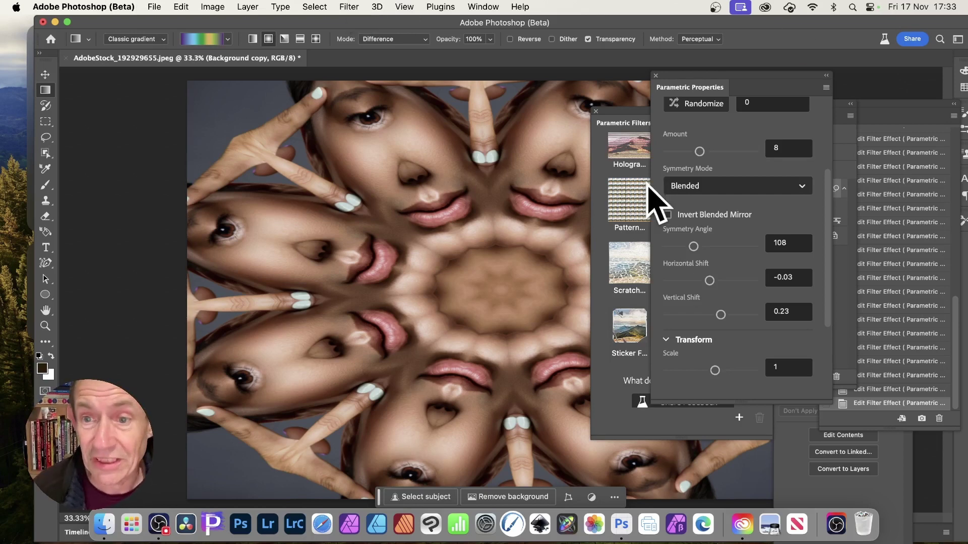
left_click(750, 186)
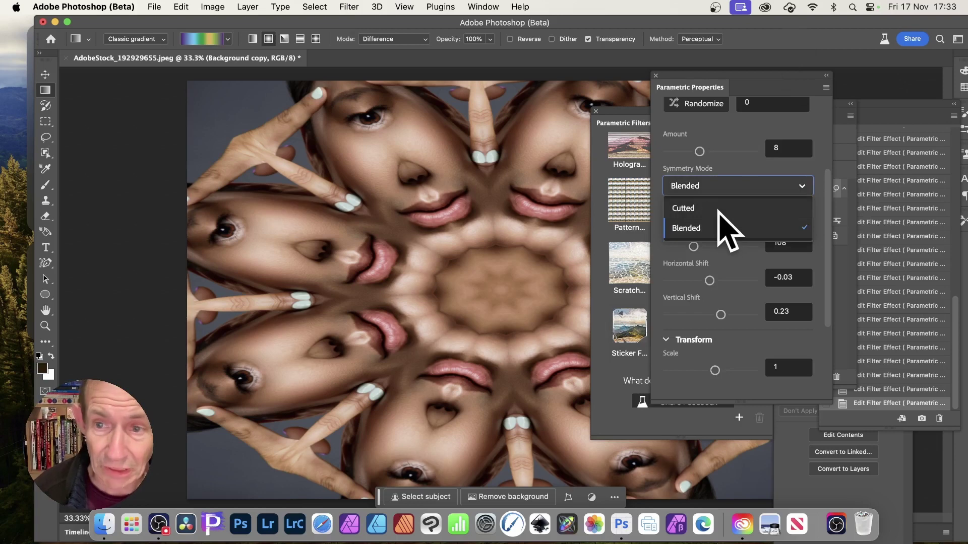
left_click(684, 210)
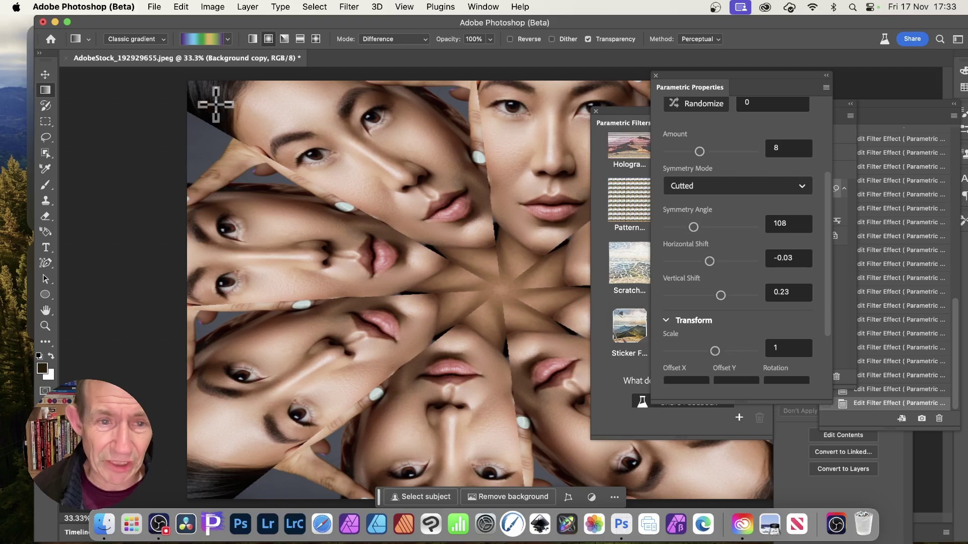
left_click(736, 187)
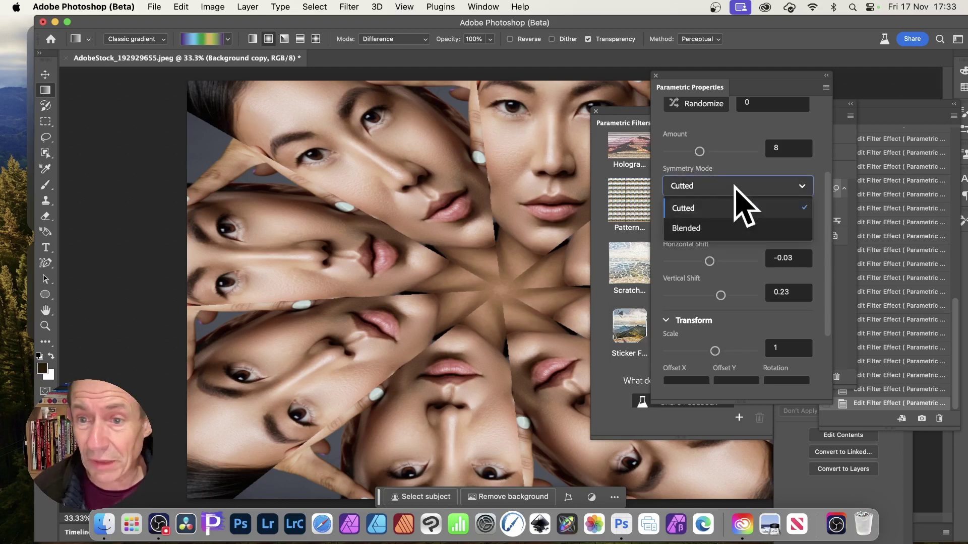
left_click(710, 227)
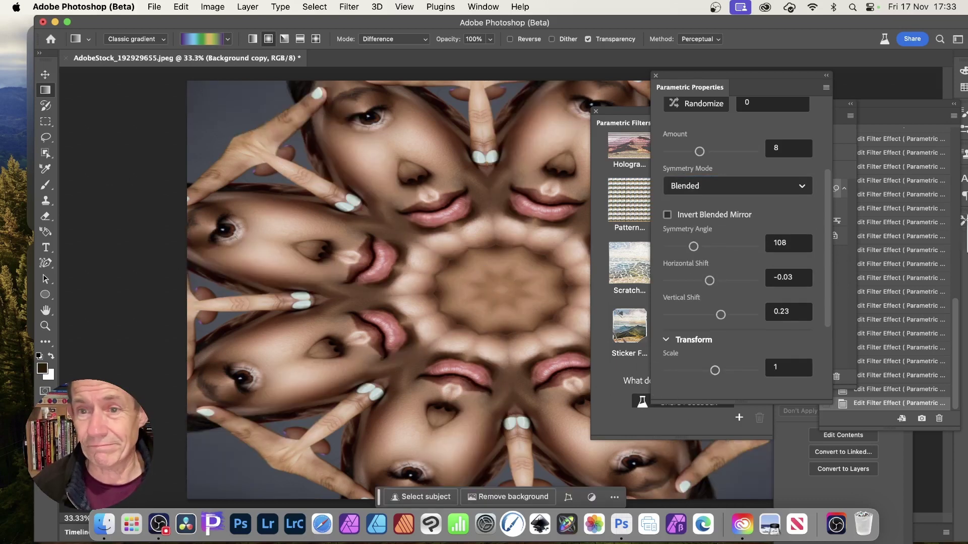
- Set the Symmetry filter's Amount to 18 and Transform Scale to -0.17, and enable Invert Blended Mirror
left_click_drag(699, 151, 745, 152)
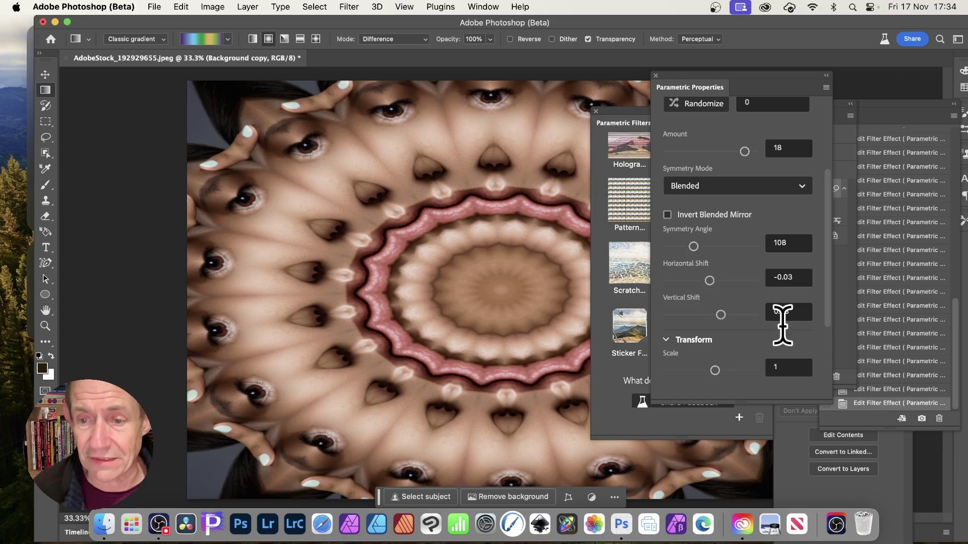
left_click_drag(726, 381, 710, 373)
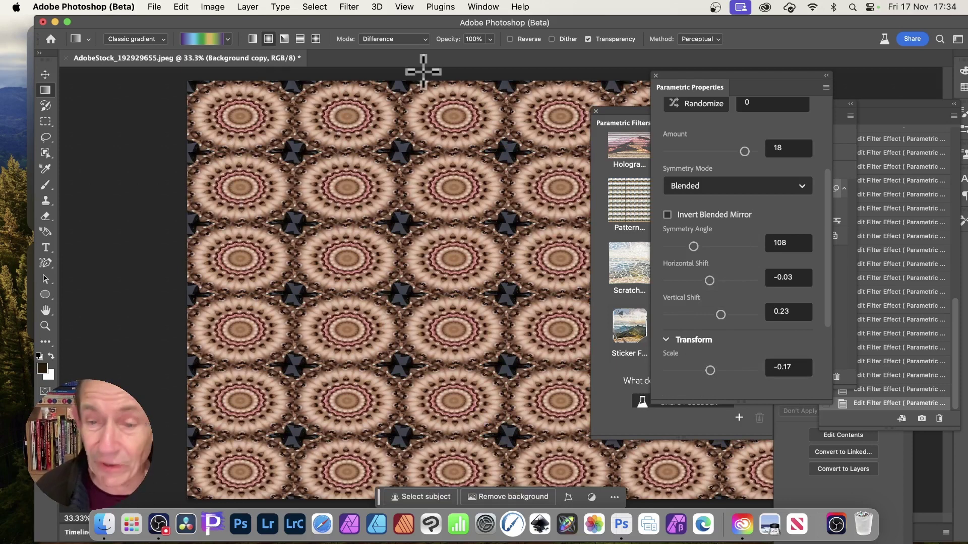
left_click(668, 214)
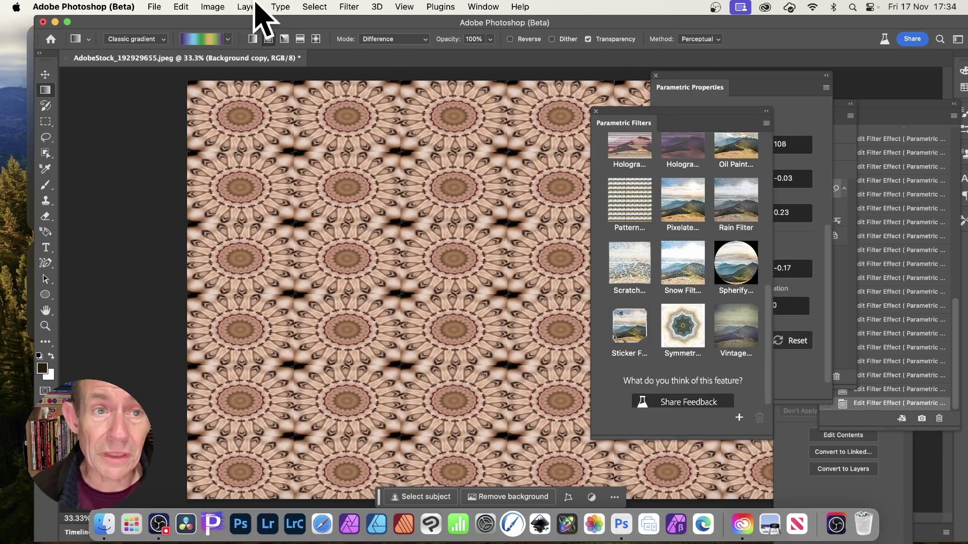
- Flatten the image with the symmetry pattern into a single layer
left_click(250, 8)
left_click(298, 468)
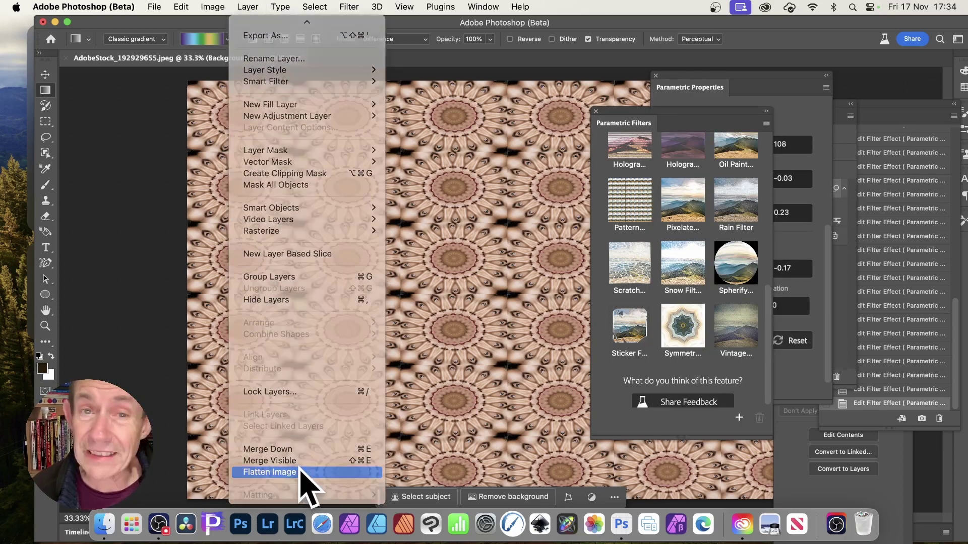